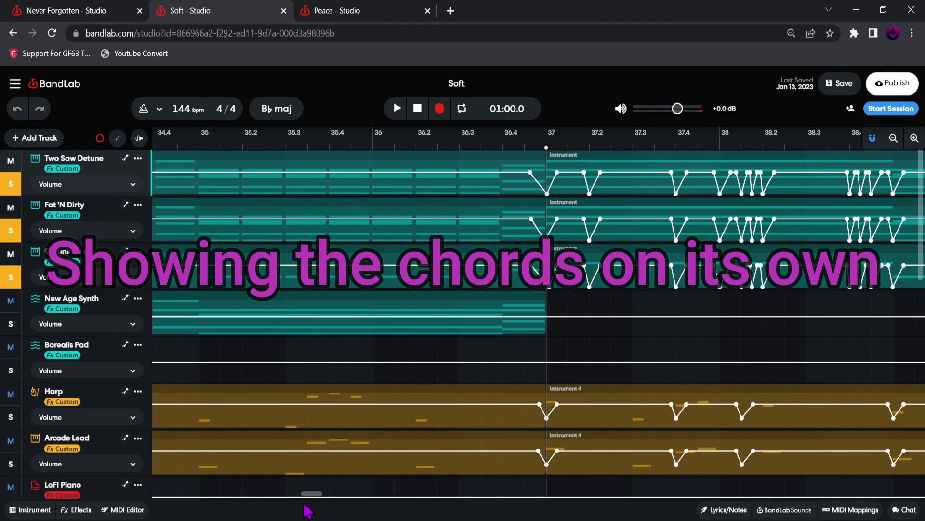
Step: Play the soloed Two Saw Detune, Fat 'N Dirty and G-Funk Saw chords from bar 37, then stop playback
drag(310, 494, 320, 494)
key(space)
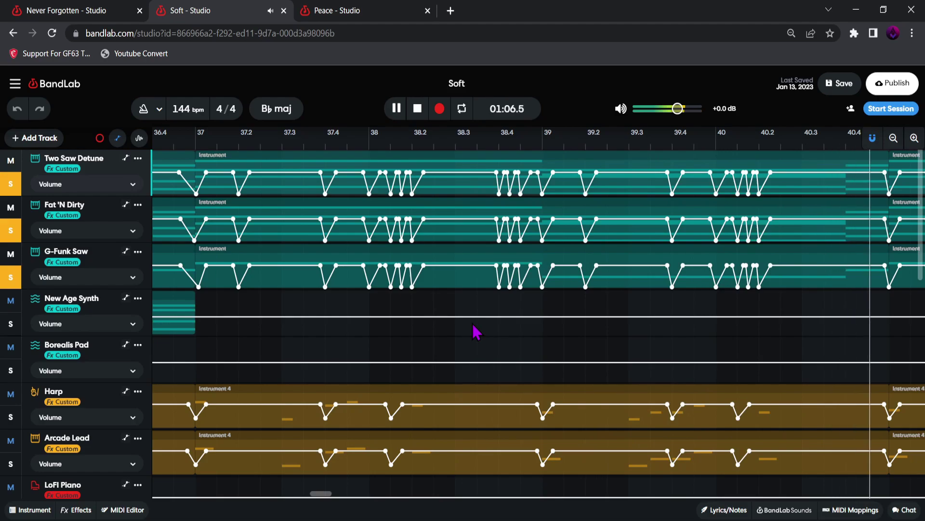
key(space)
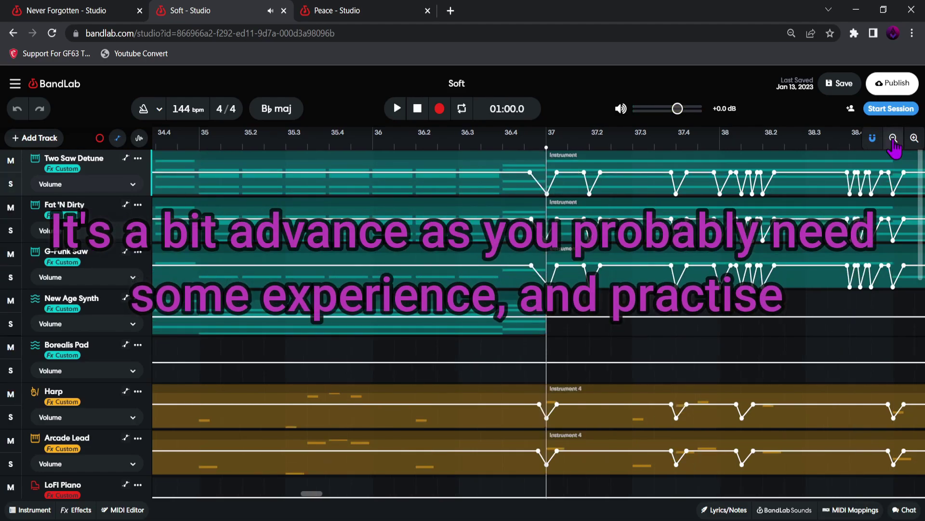
Step: Inspect the notes of the Two Saw Detune region at bar 37, close the editor and view the lower tracks
click(893, 138)
double_click(646, 176)
click(893, 325)
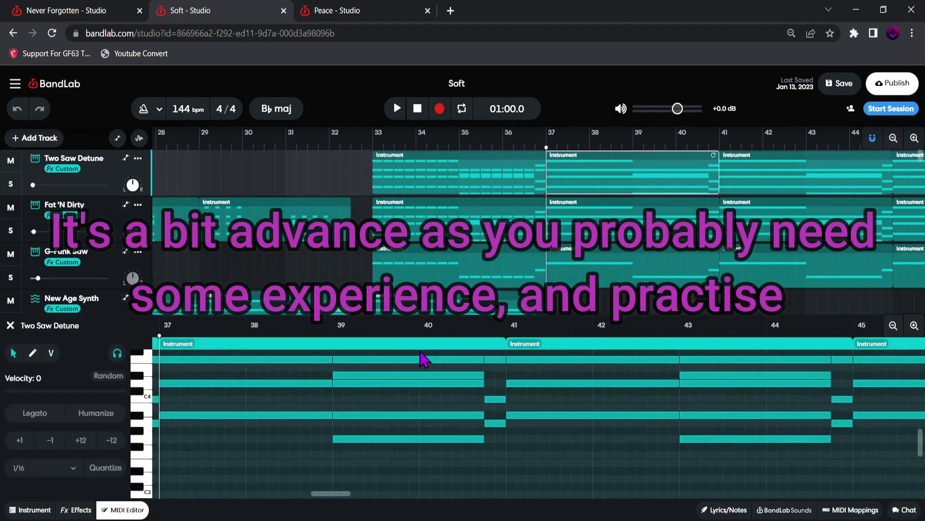
key(Escape)
scroll(579, 300, down, 10)
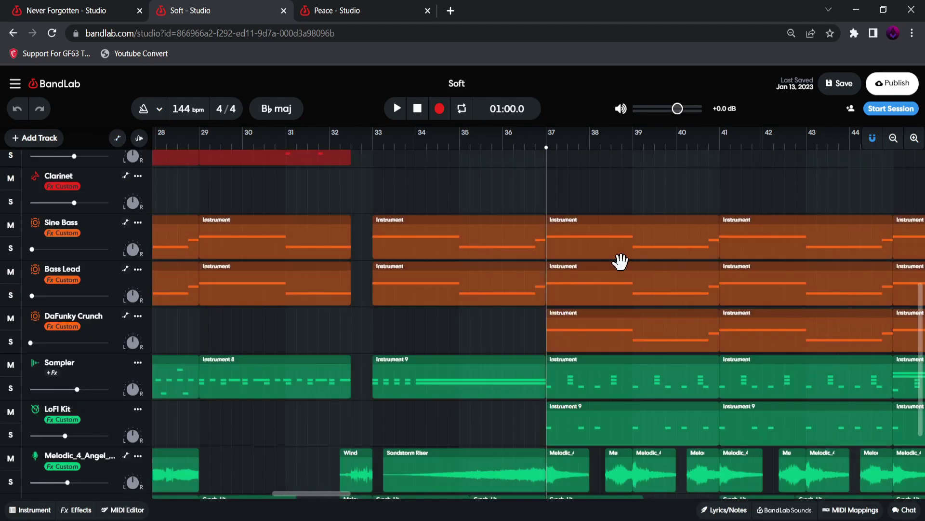
Step: Switch to the Peace project and play the full arrangement from bar 53, following the playhead along the timeline
key(ctrl+Tab)
drag(326, 492, 405, 490)
scroll(407, 448, down, 3)
scroll(407, 448, down, 5)
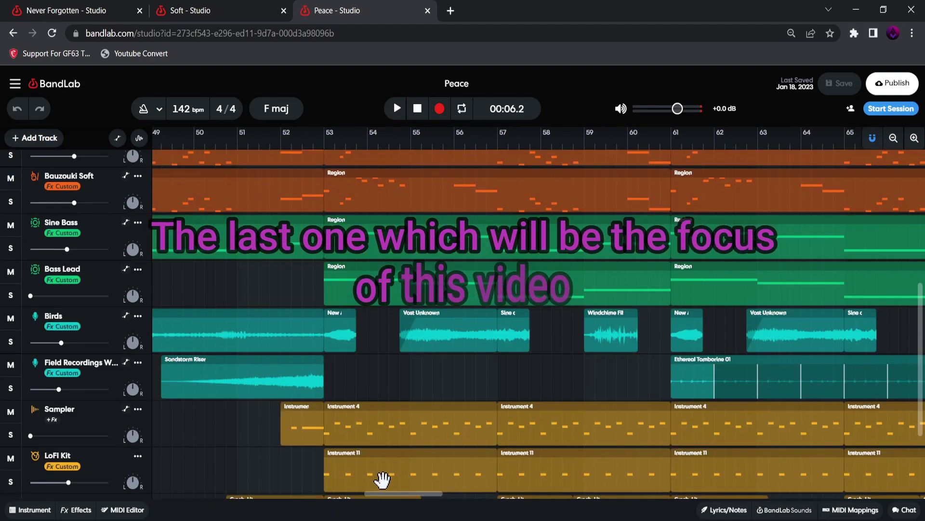
click(330, 149)
scroll(424, 371, up, 8)
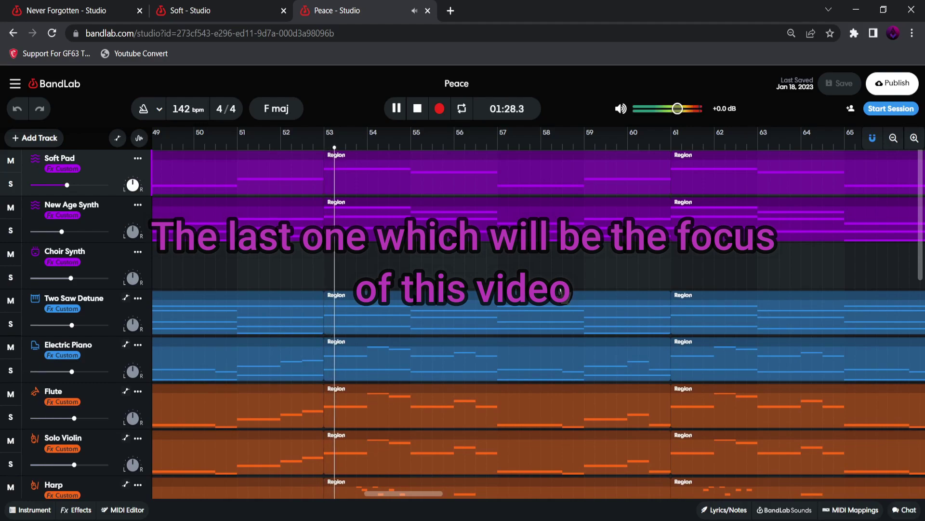
scroll(564, 294, down, 3)
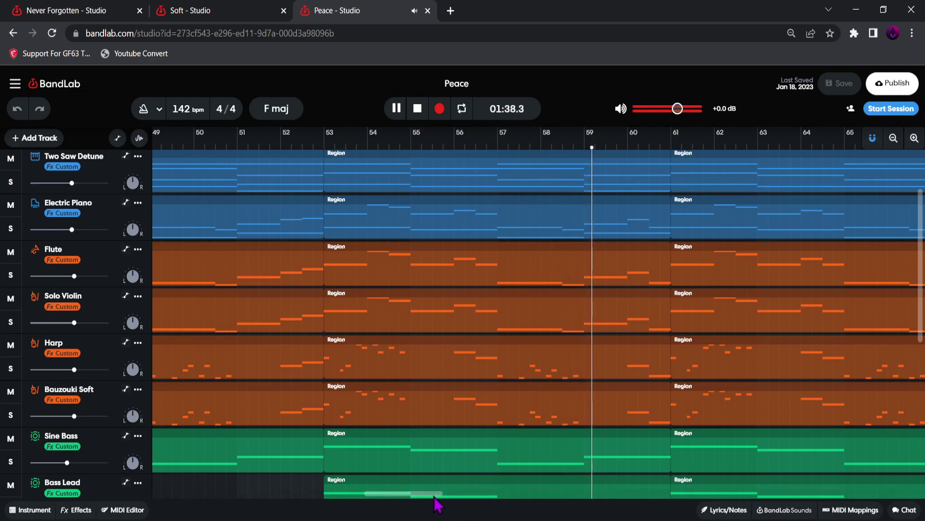
drag(434, 493, 442, 493)
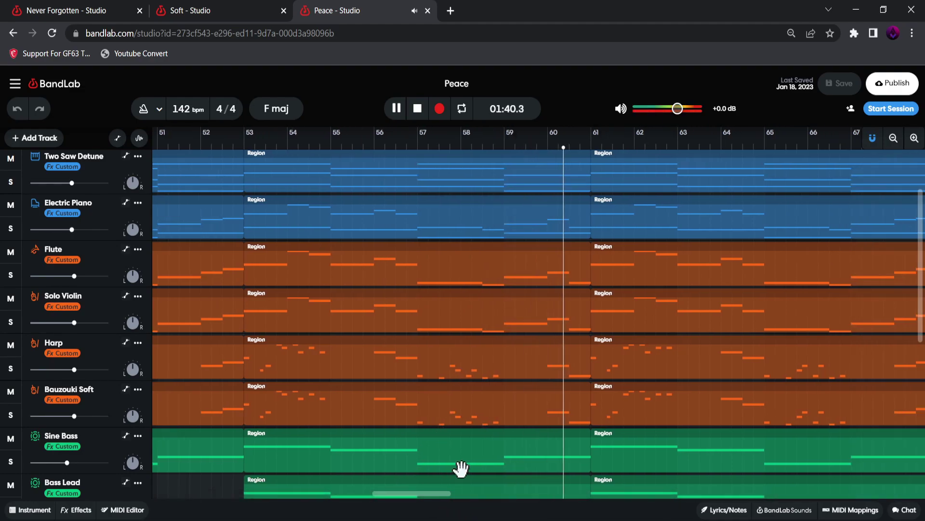
drag(434, 493, 451, 497)
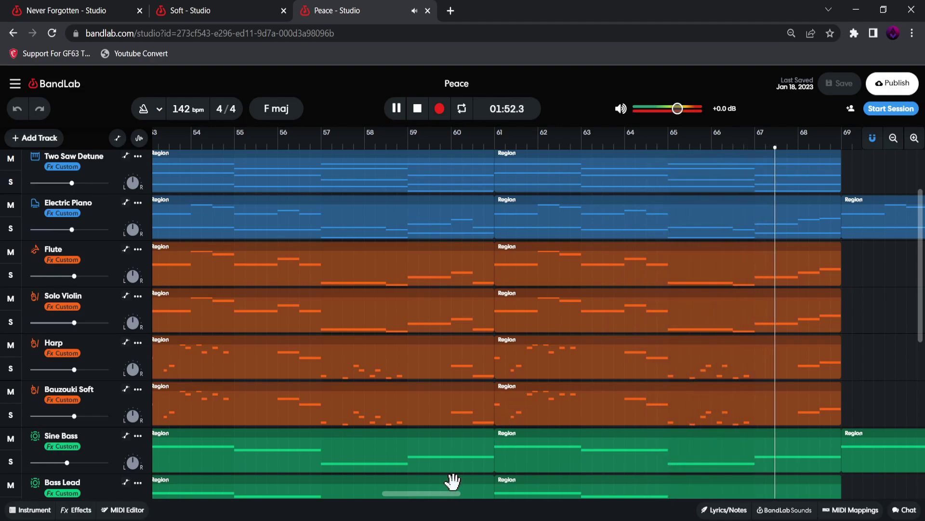
drag(450, 496, 459, 502)
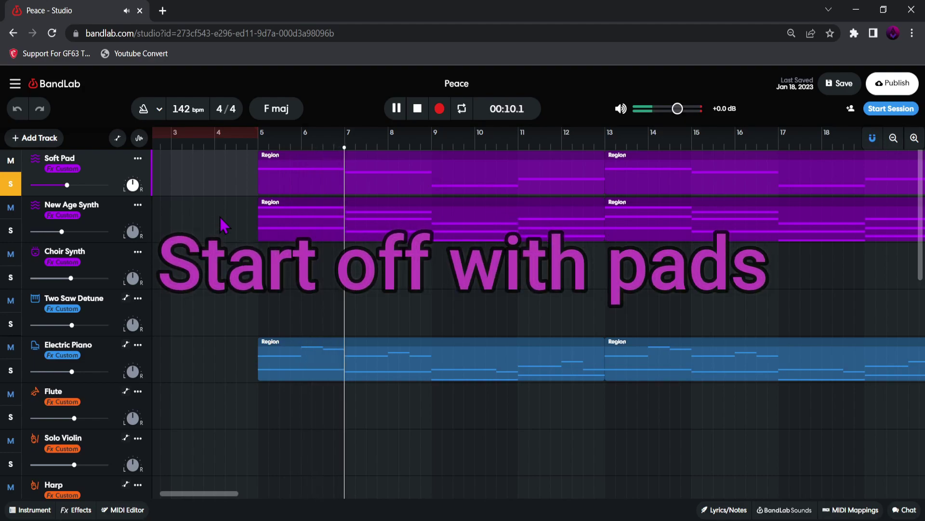
Step: Solo the New Age Synth pad during playback, remove the solo from Soft Pad, and stop playback
click(6, 231)
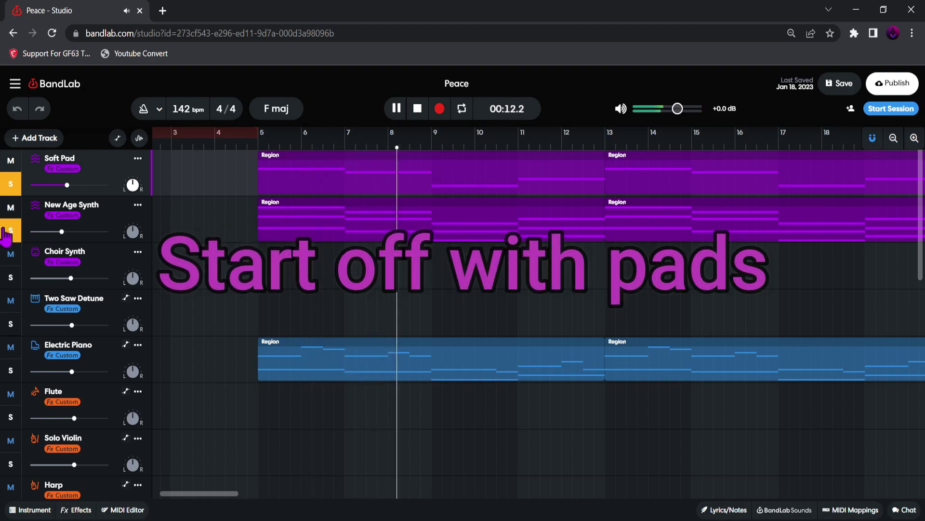
click(9, 185)
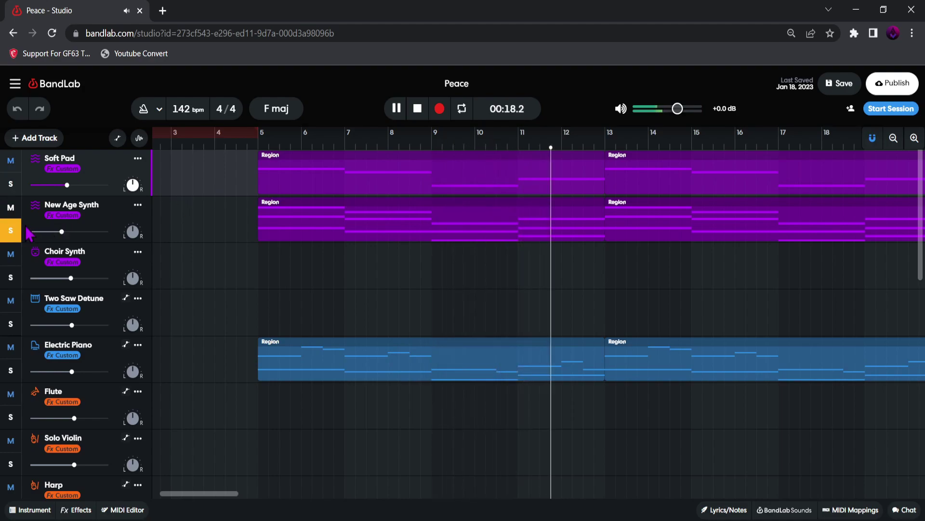
key(space)
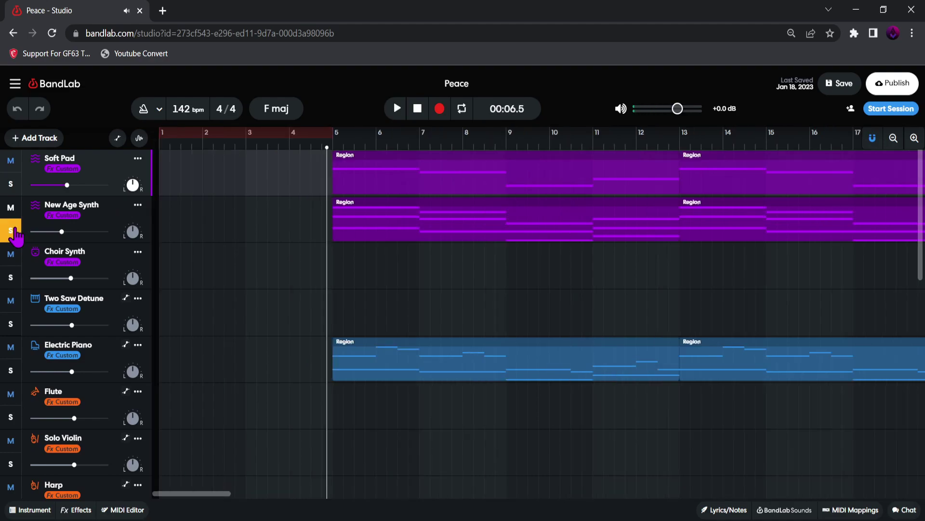
Step: Review the effect chains of the Soft Pad and New Age Synth tracks and close the effects view
click(57, 173)
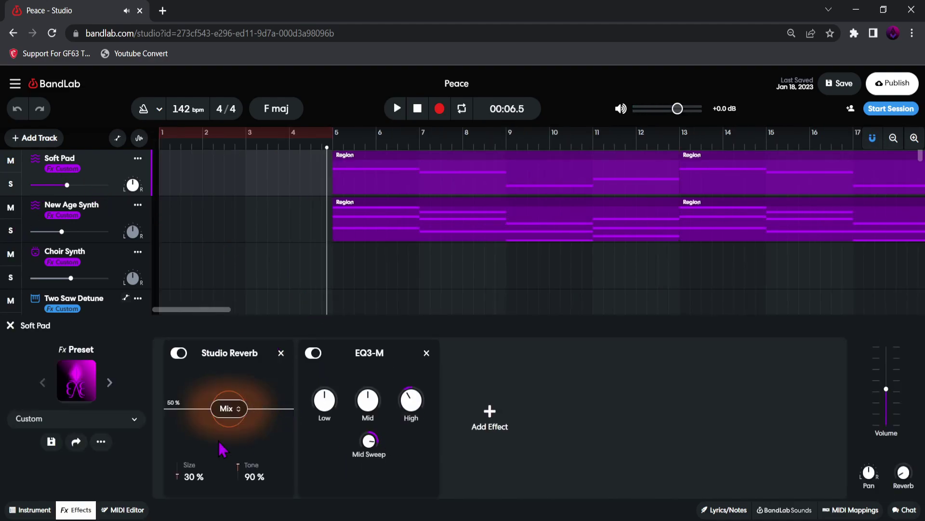
click(75, 215)
click(10, 325)
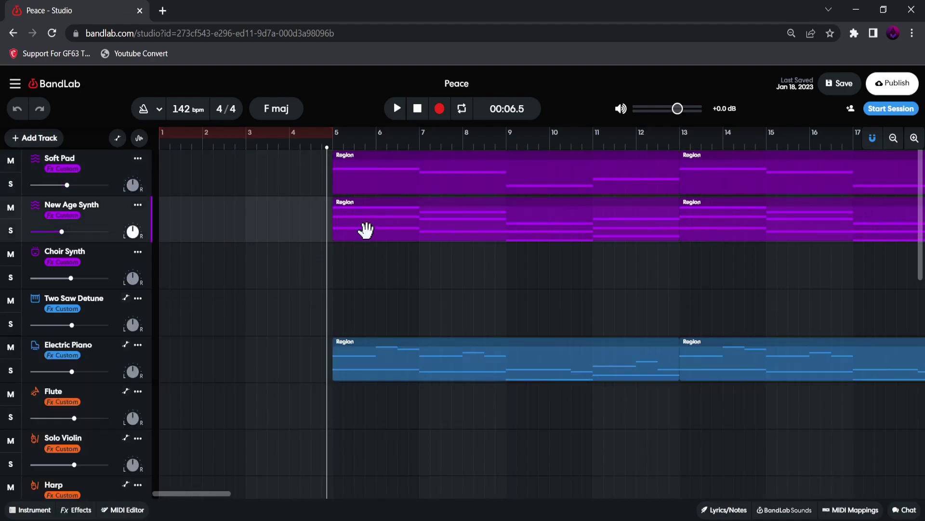
Step: Open the first New Age Synth region in the MIDI editor and enlarge the editor to show its full chord progression
double_click(390, 222)
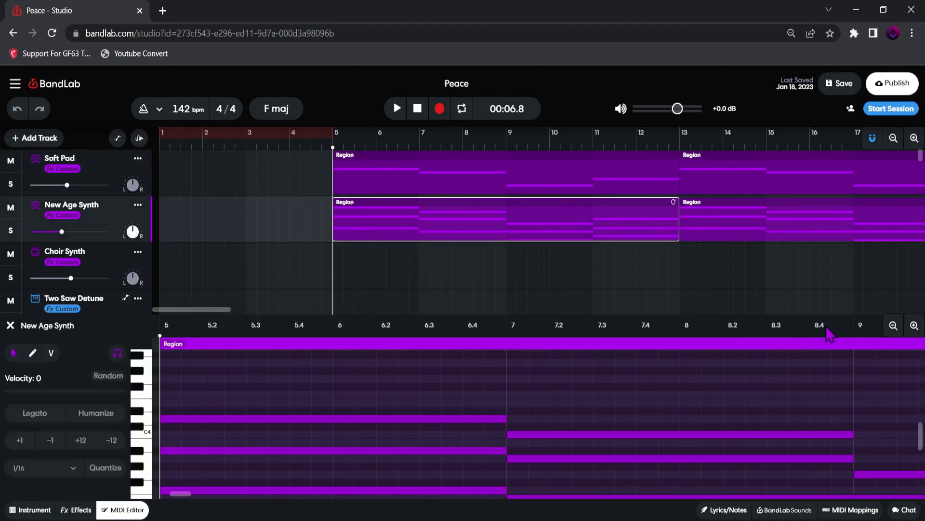
click(894, 326)
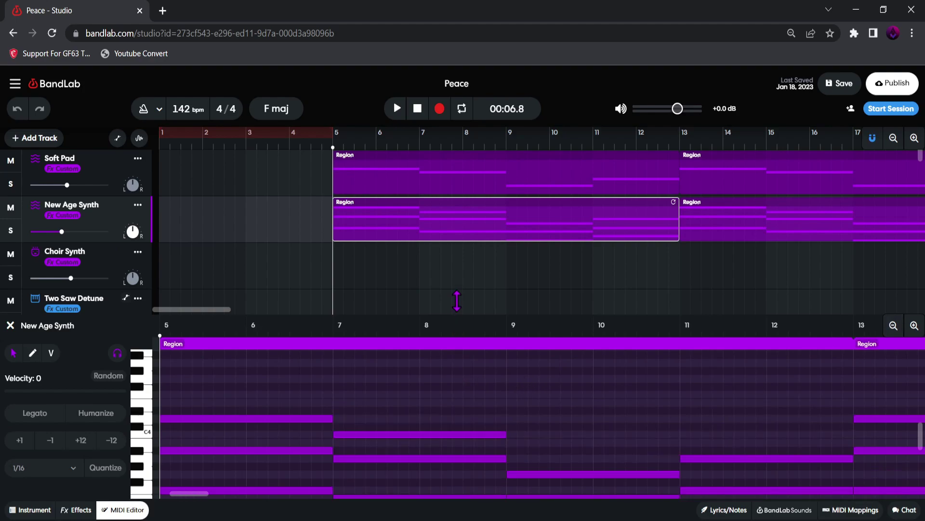
drag(456, 302, 470, 263)
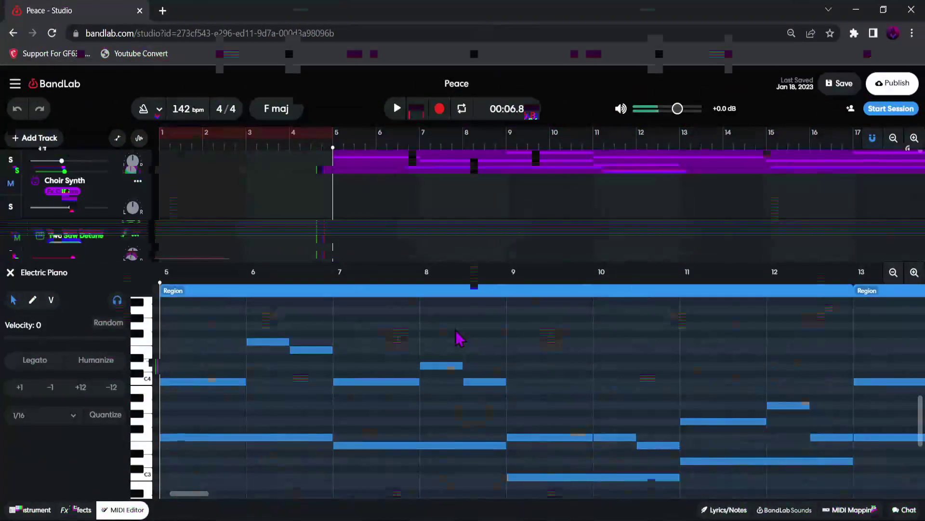
Step: Stop the Electric Piano playback, close its note editor and review the track's effect chain
key(space)
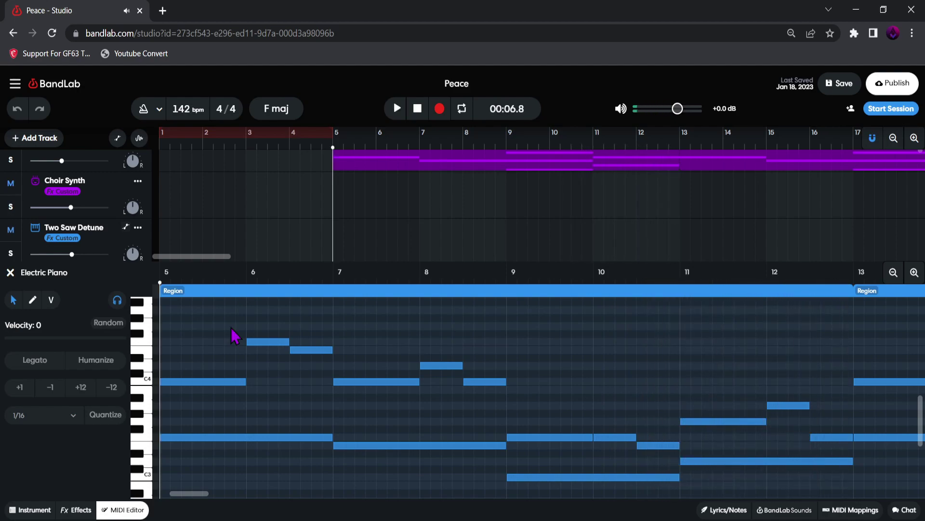
click(9, 272)
click(62, 284)
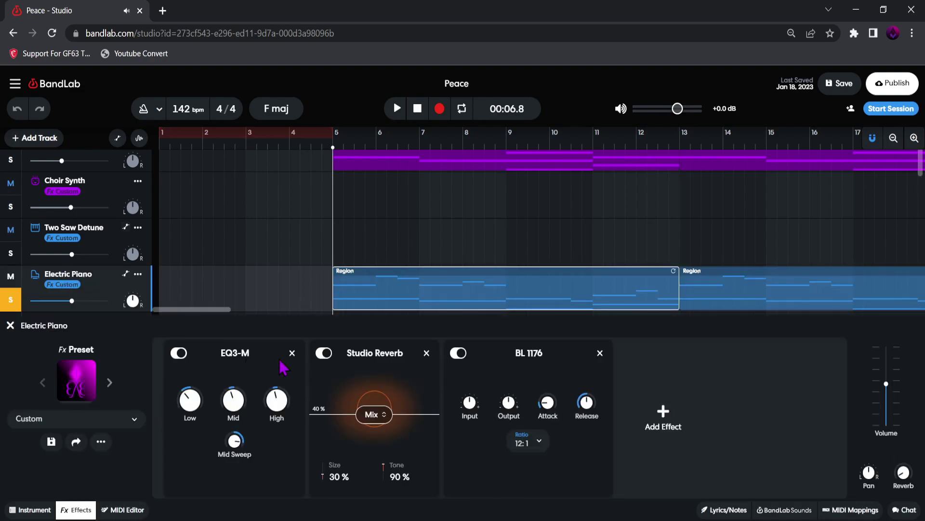
click(10, 325)
Step: Solo the Birds and Field Recordings tracks, listen to them together and Birds alone, and remove the solos
scroll(441, 295, down, 8)
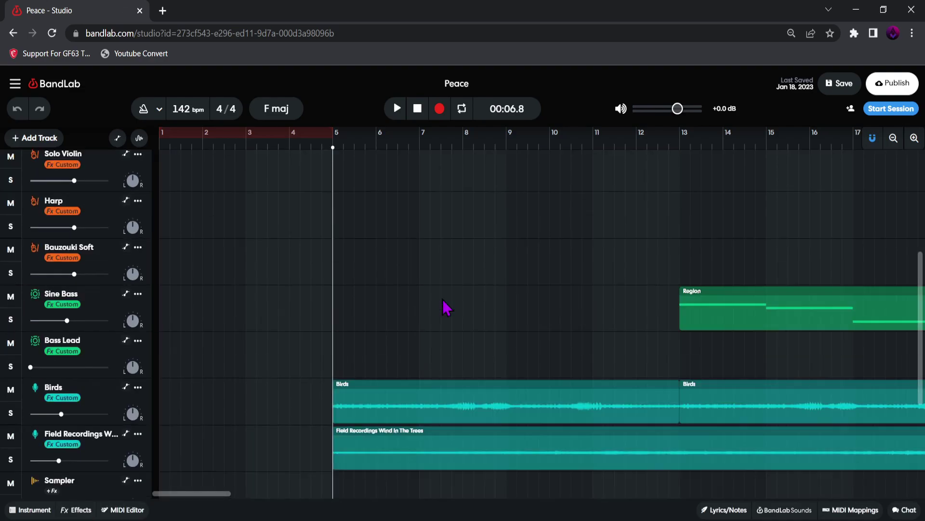
click(11, 296)
scroll(467, 283, up, 2)
key(space)
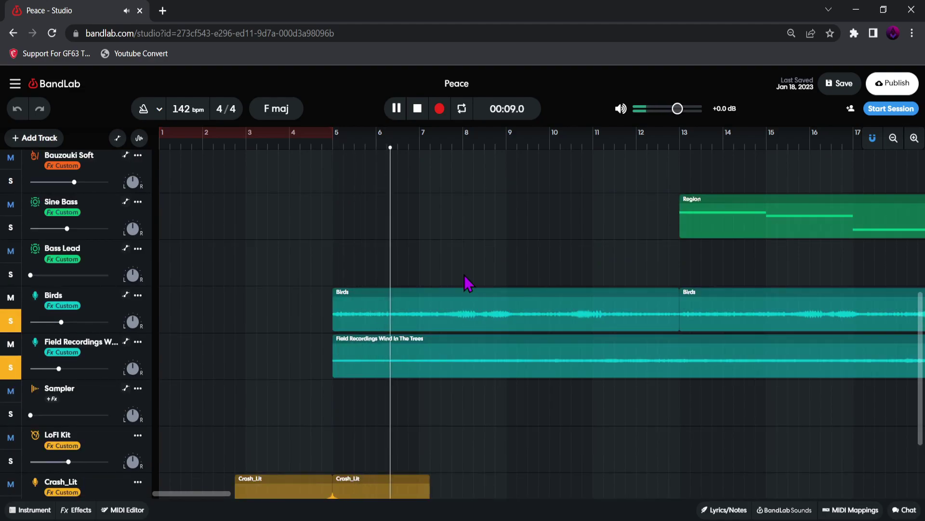
click(11, 368)
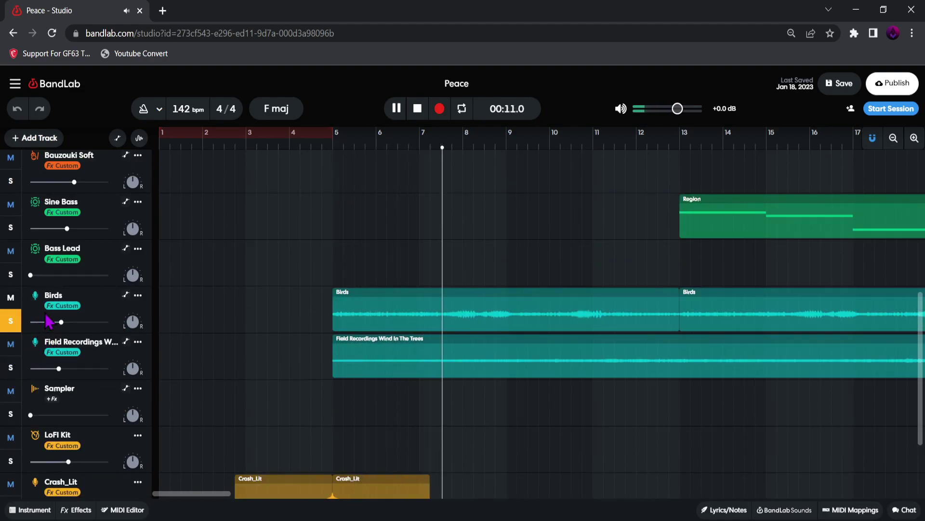
click(11, 368)
click(10, 321)
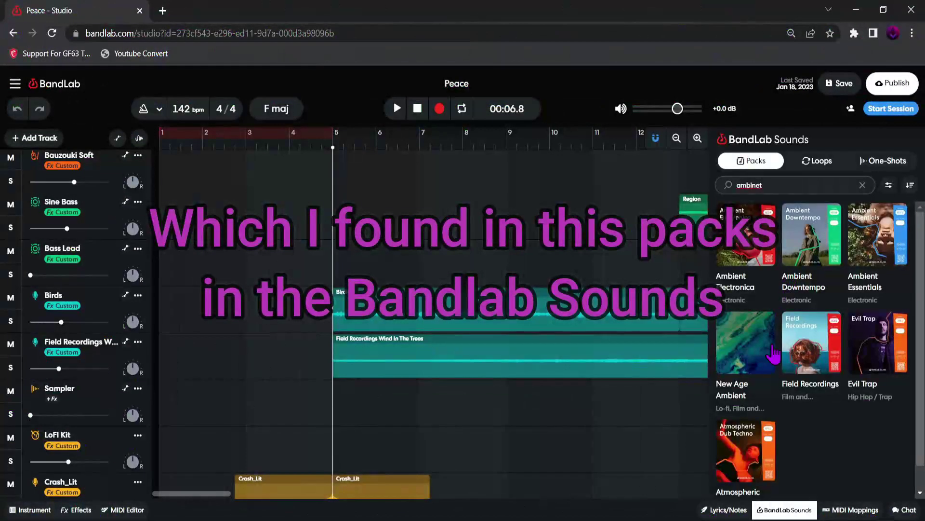
Step: Listen to the soloed Crash_Lit transition around bar 5 and remove the track's solo
scroll(769, 389, down, 1)
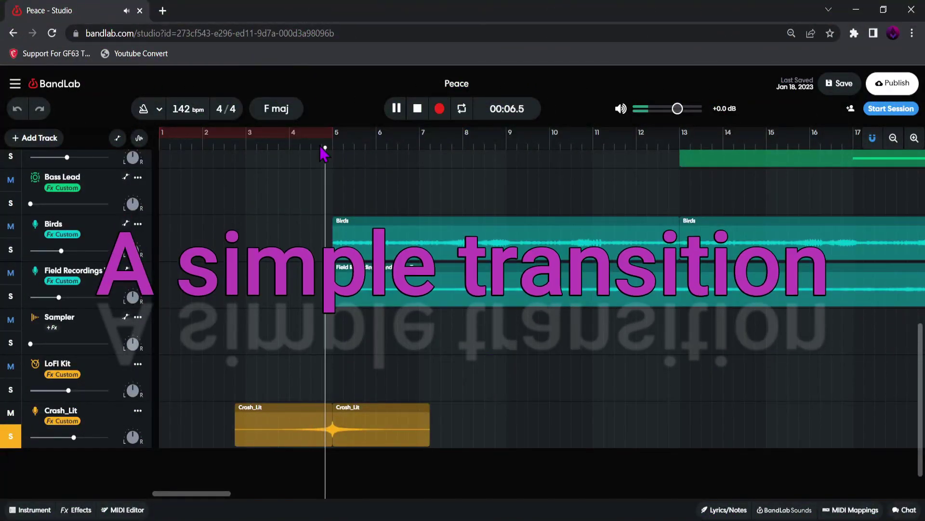
click(11, 437)
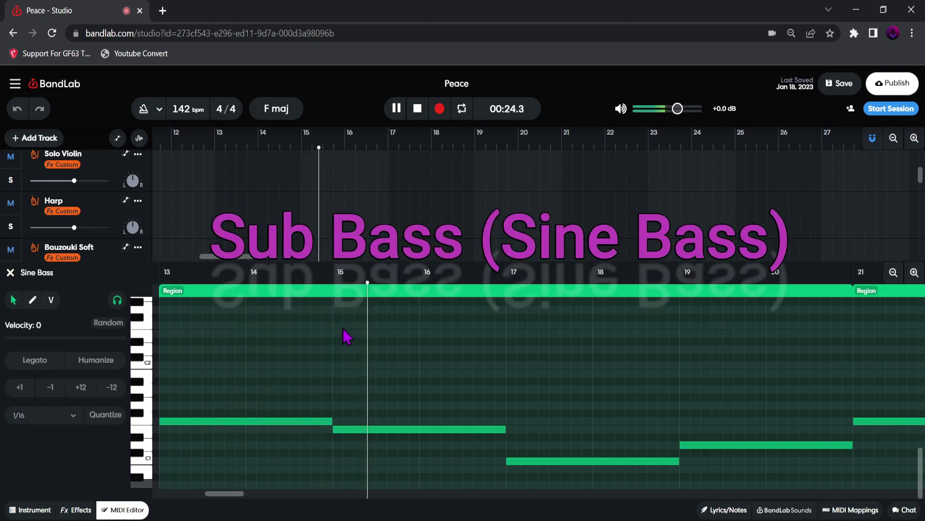
Step: Stop the Sine Bass playback, remove the track's solo and open its effects
key(space)
click(11, 274)
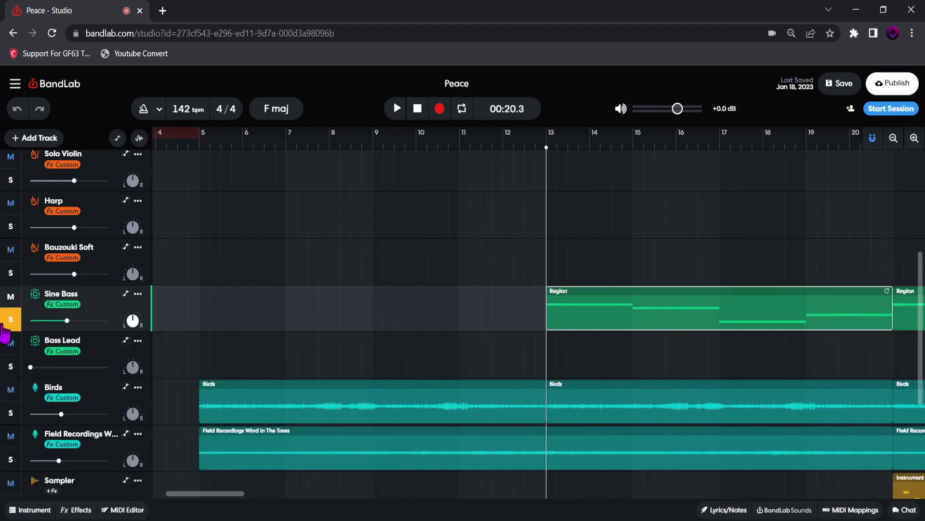
click(51, 306)
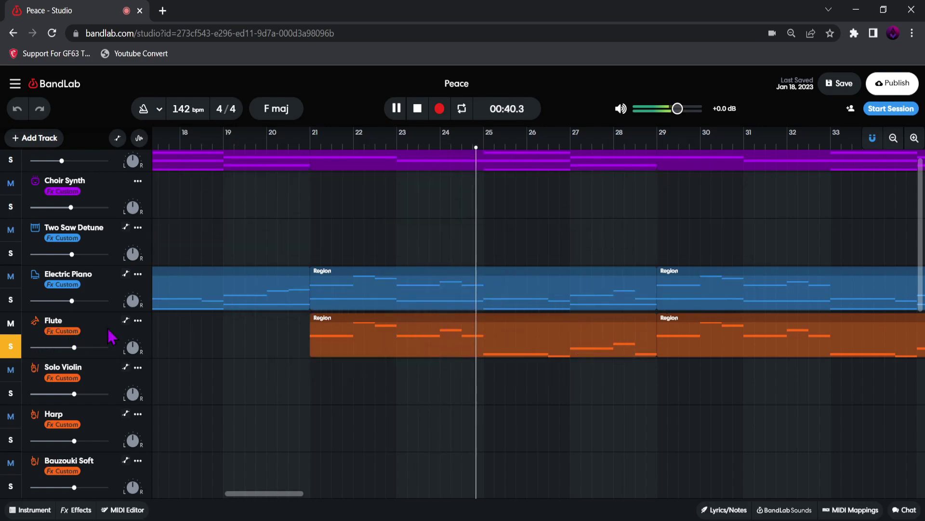
Step: Review the Flute track's effect chain, including the BL 1176 output setting, and close the effects view
click(63, 331)
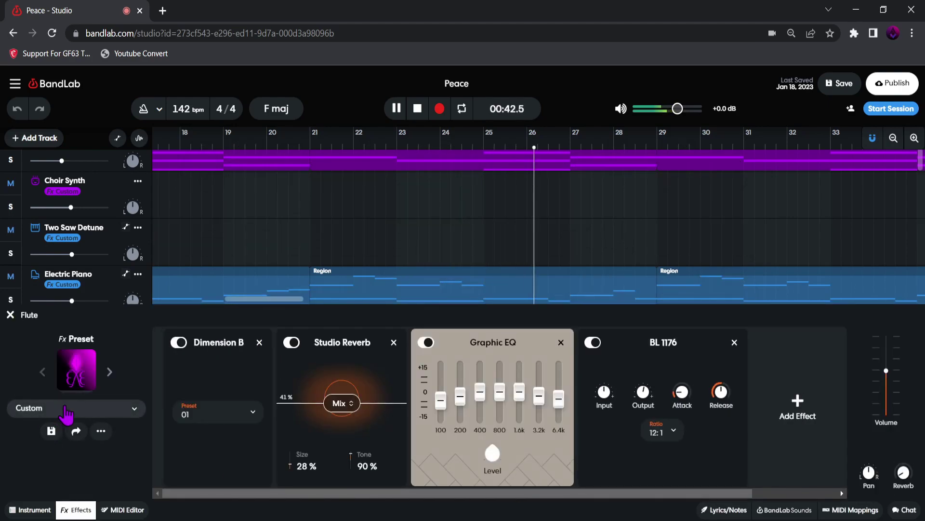
mouse_move(642, 390)
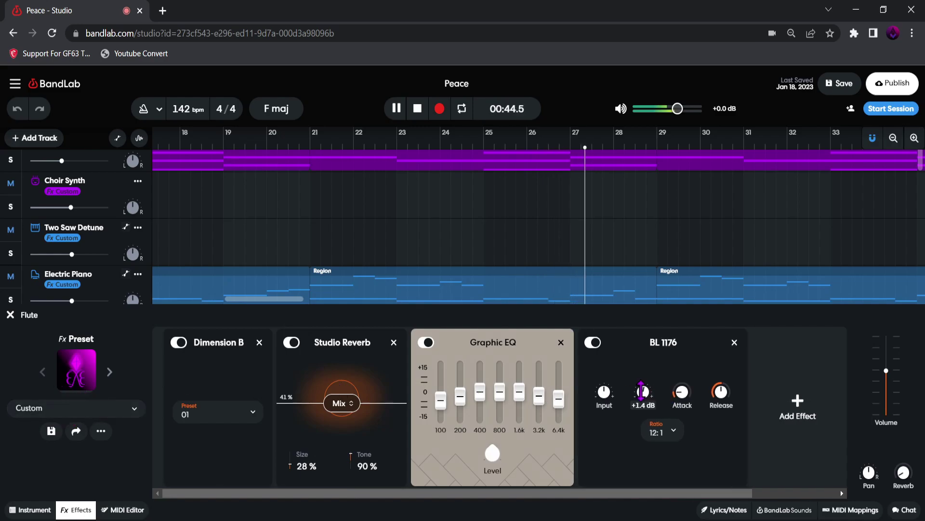
click(10, 315)
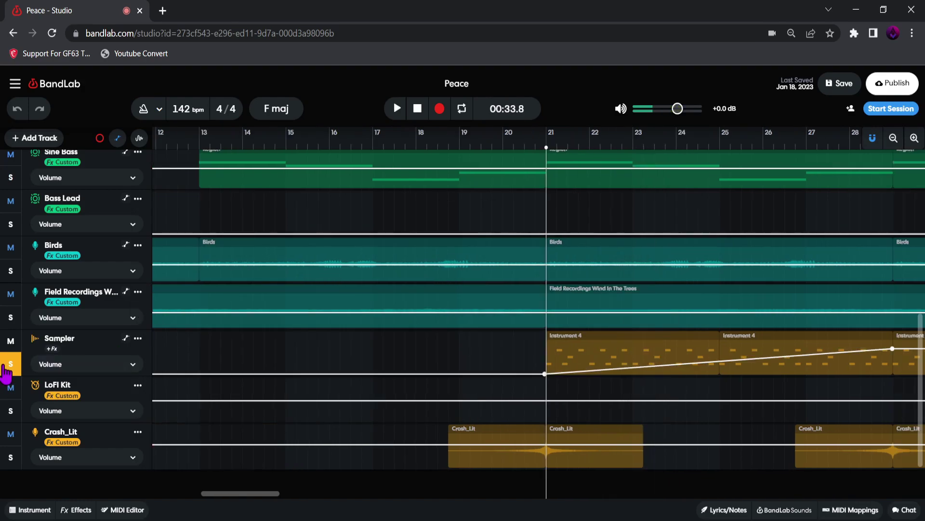
Step: Add Crash_Lit to the soloed Field Recordings and Sampler tracks, listen to the combined effects into bar 53, and stop playback
scroll(616, 340, up, 5)
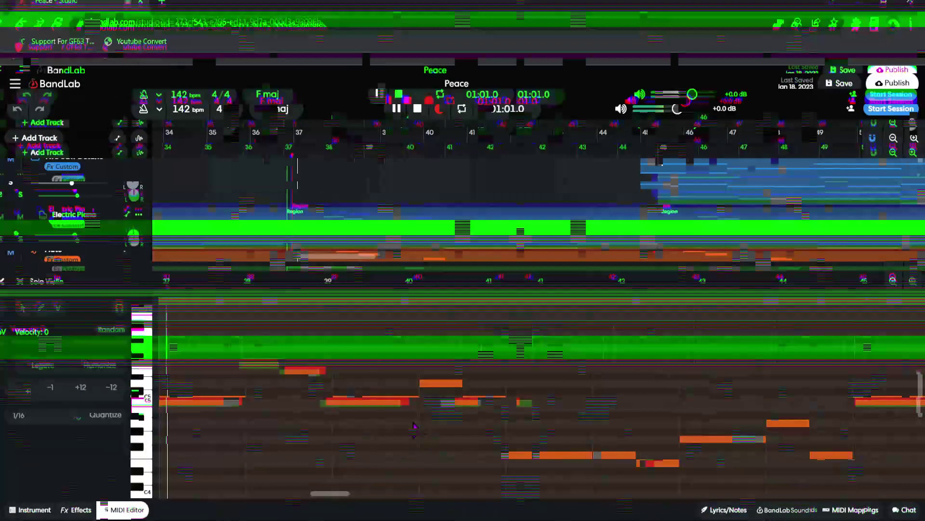
scroll(351, 204, down, 2)
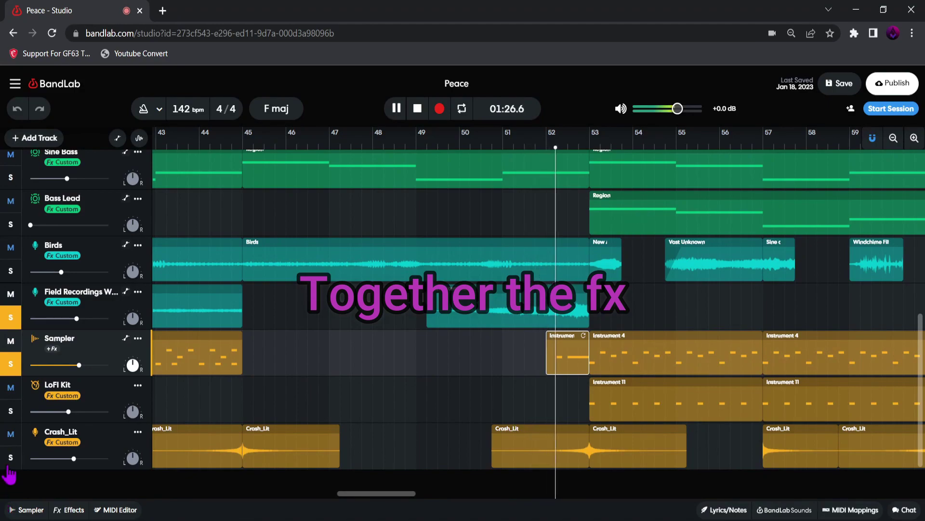
click(10, 457)
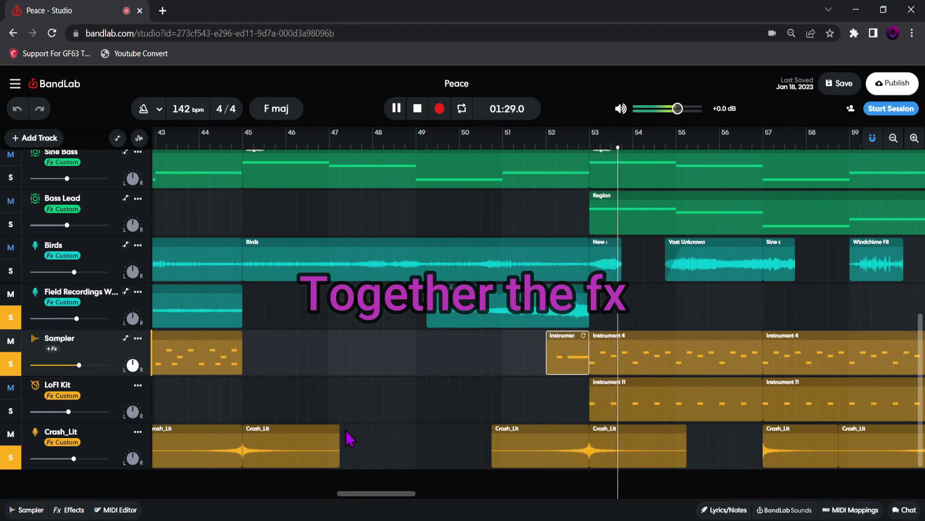
key(space)
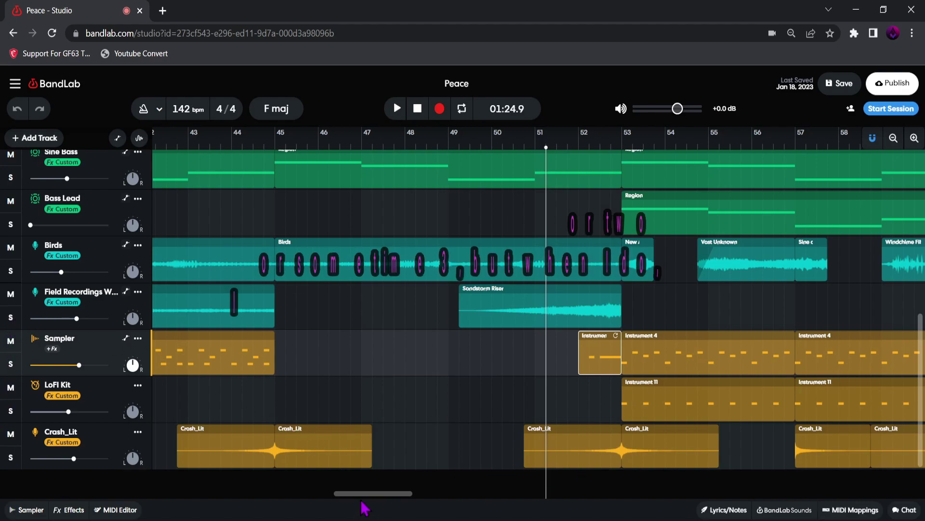
Step: Place the playhead just past bar 50 and examine the Field Recordings track's Volume and BL 1176 - Output automation
drag(363, 501, 355, 499)
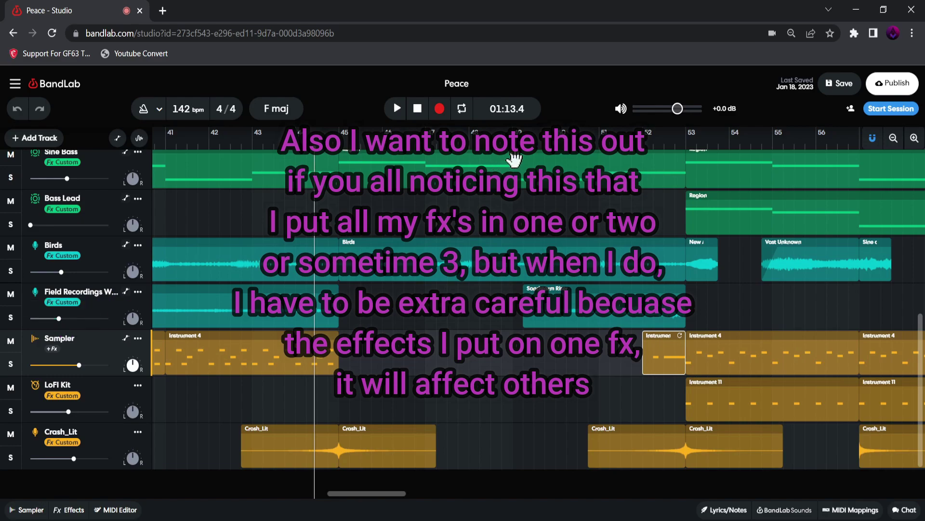
click(578, 152)
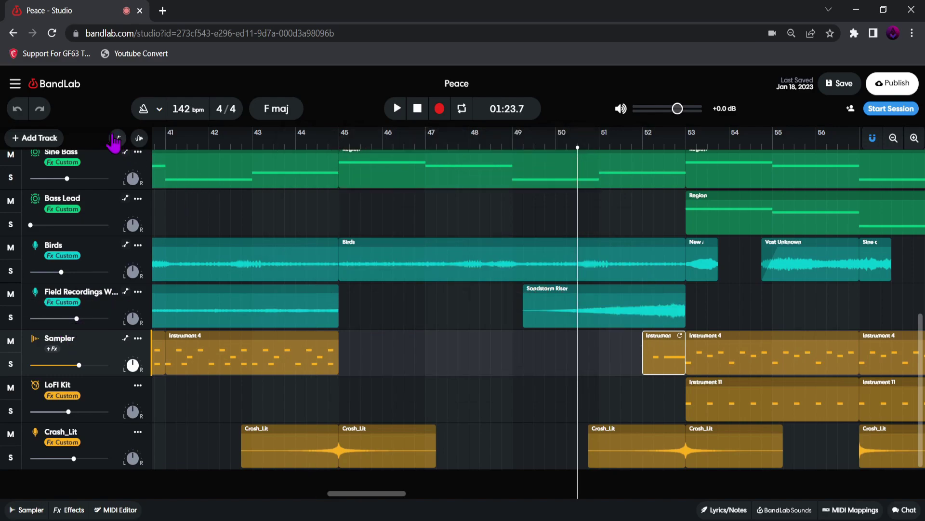
click(118, 140)
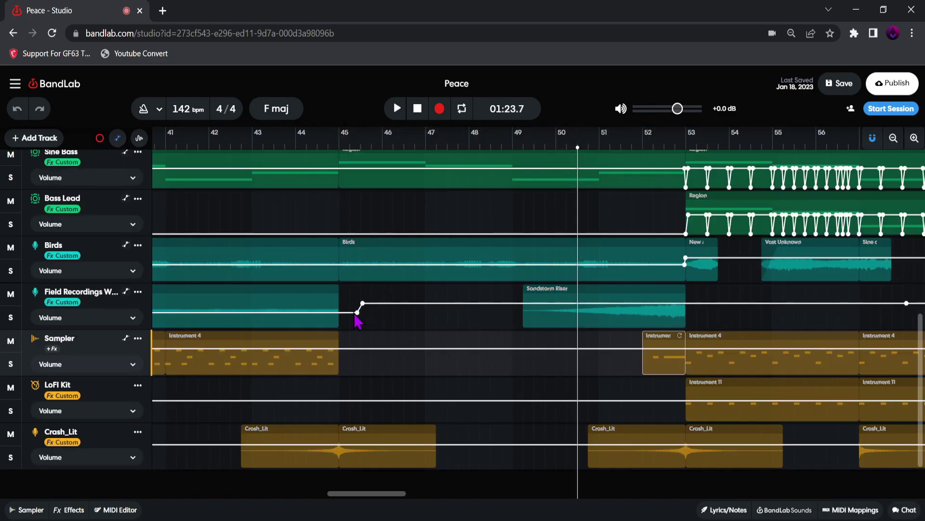
click(108, 319)
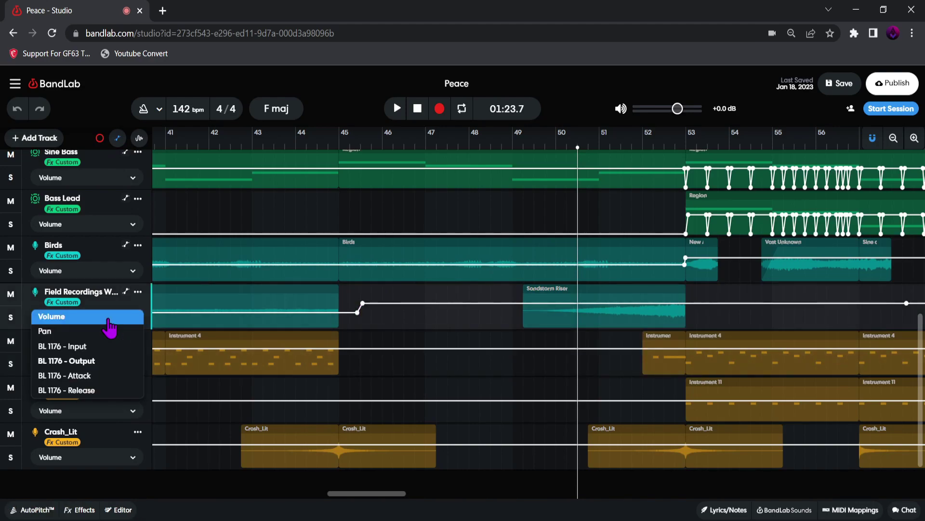
click(104, 363)
click(101, 320)
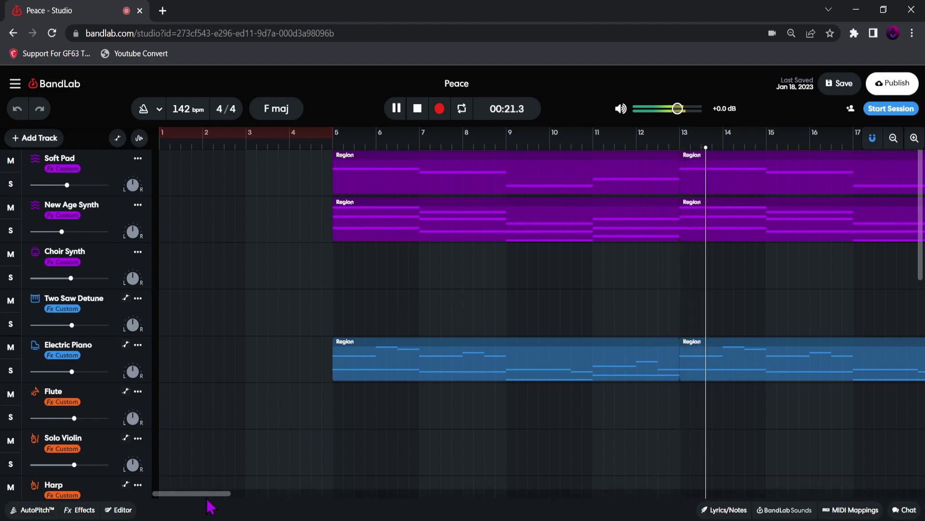
Step: Follow the full arrangement's playback from bar 13 through bar 38, looking over the melodic, bass, ambience and drum tracks
drag(209, 494, 264, 500)
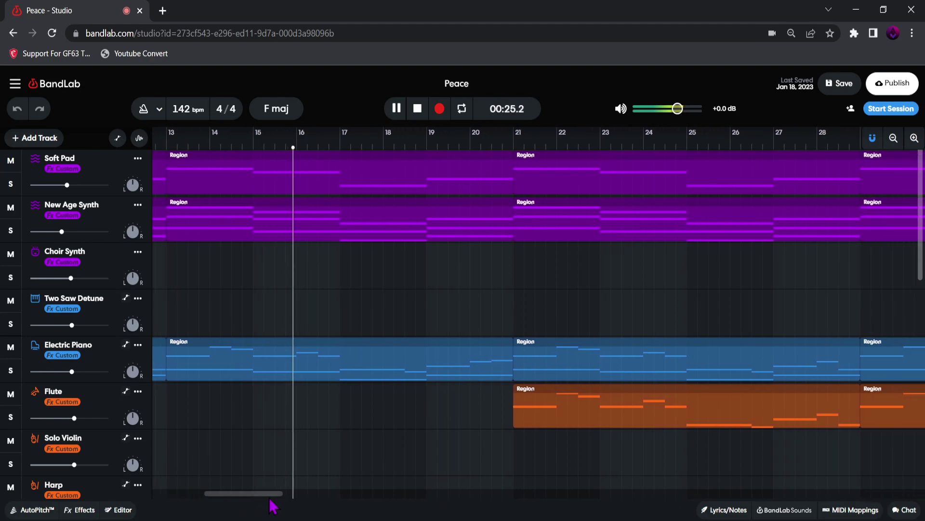
scroll(428, 435, down, 2)
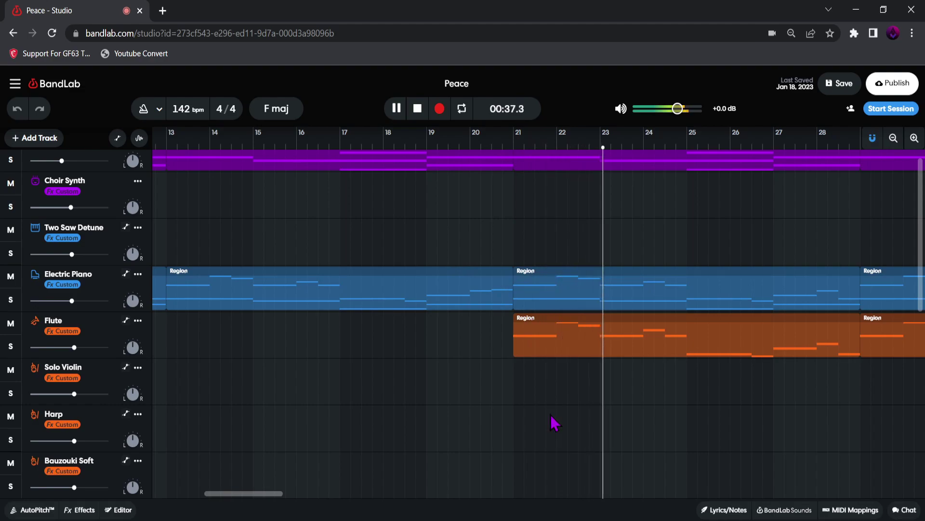
drag(275, 493, 289, 496)
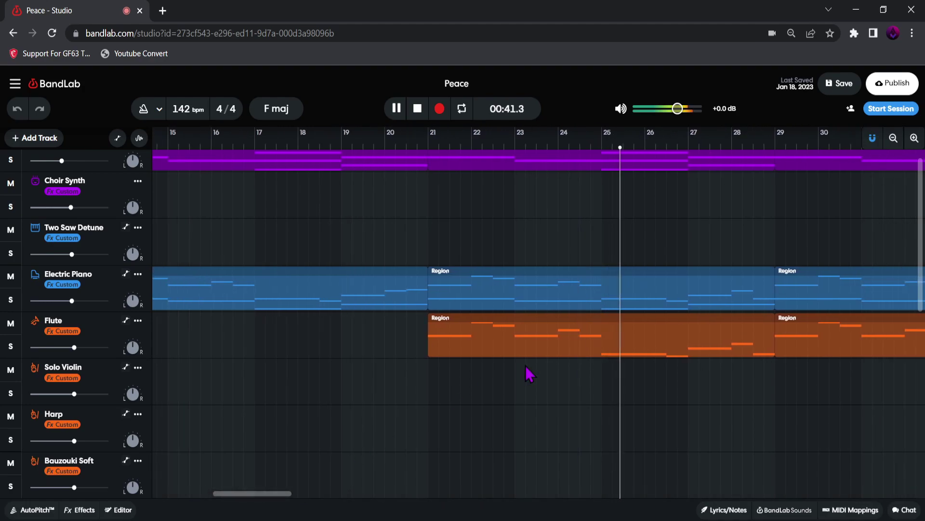
scroll(527, 374, down, 5)
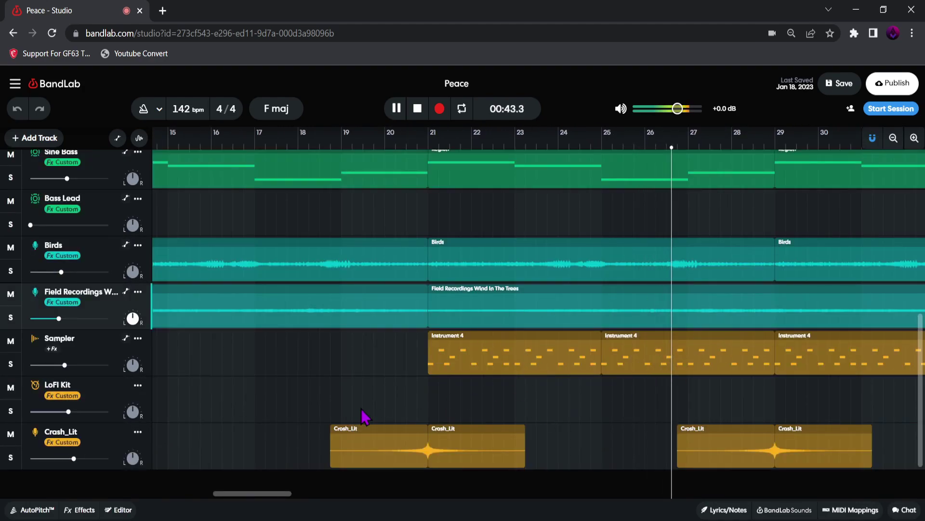
drag(260, 494, 309, 494)
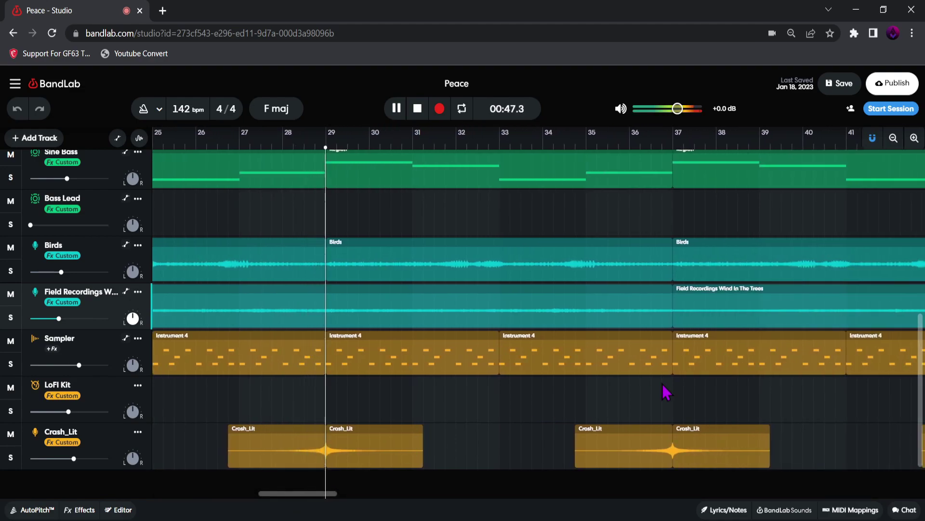
scroll(663, 386, up, 6)
scroll(665, 391, up, 3)
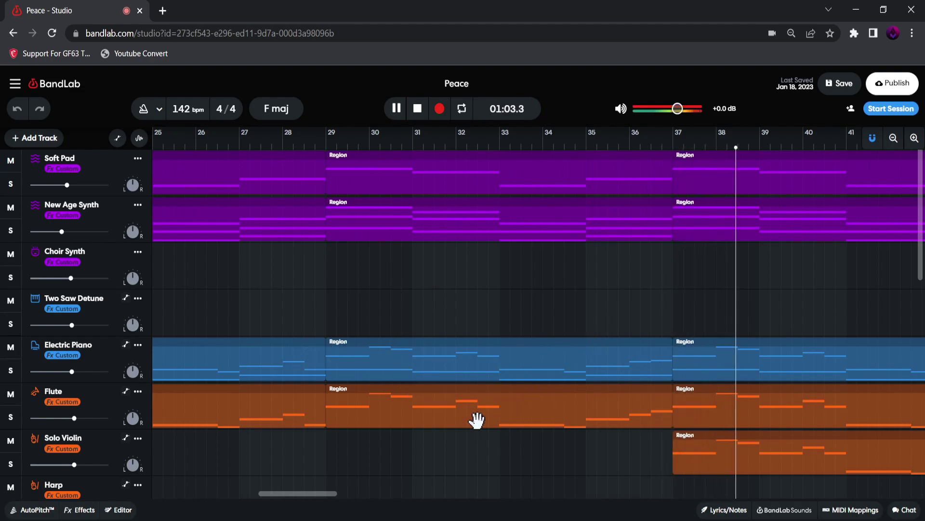
Step: Follow the full-song playback through the build-up from bar 44 toward bar 53 across all tracks, including the Sandstorm Riser
drag(320, 495, 375, 497)
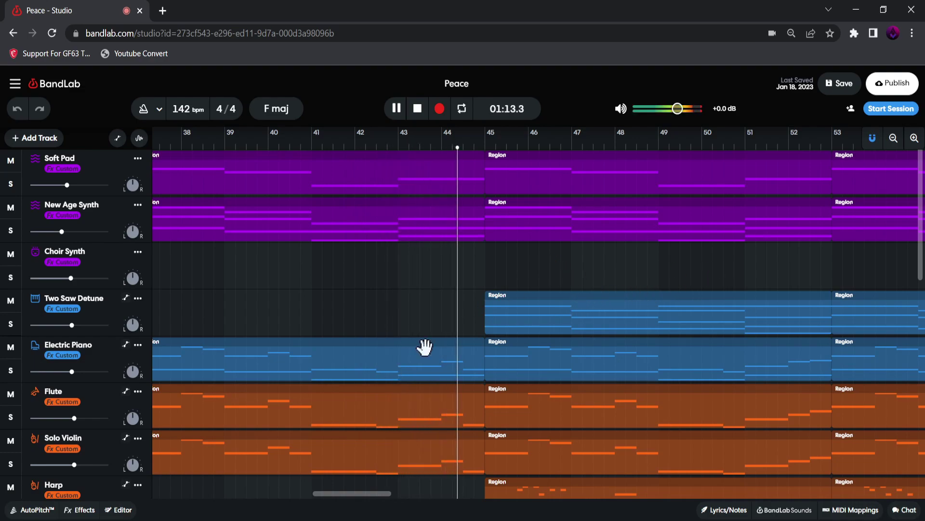
scroll(615, 321, down, 2)
scroll(615, 321, down, 2)
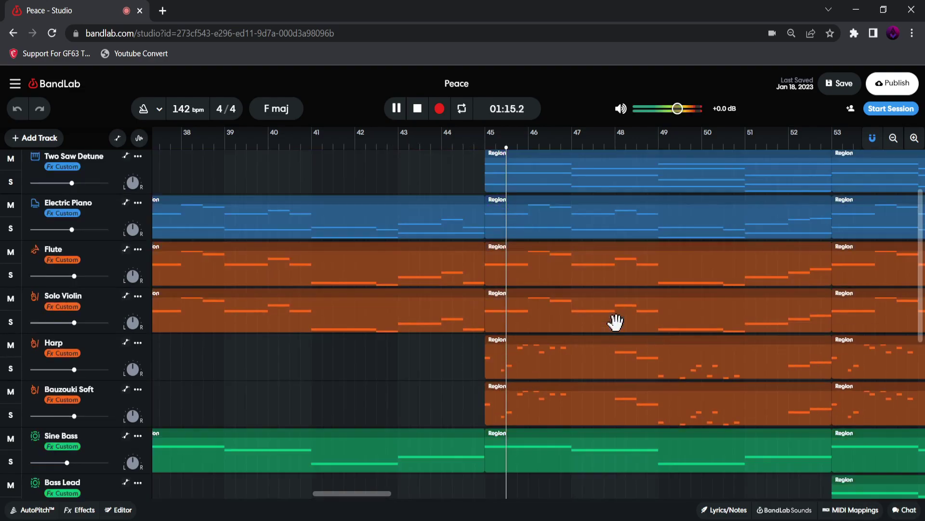
drag(365, 494, 393, 493)
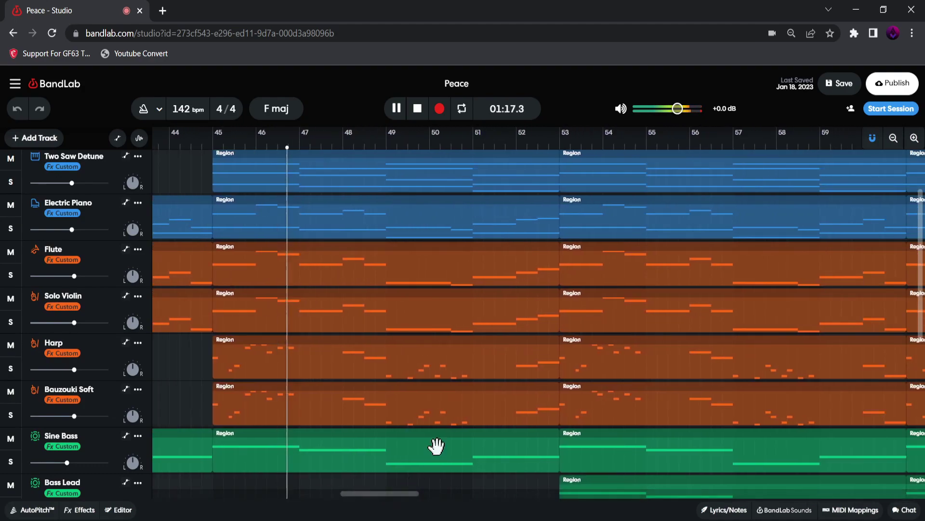
scroll(431, 470, down, 6)
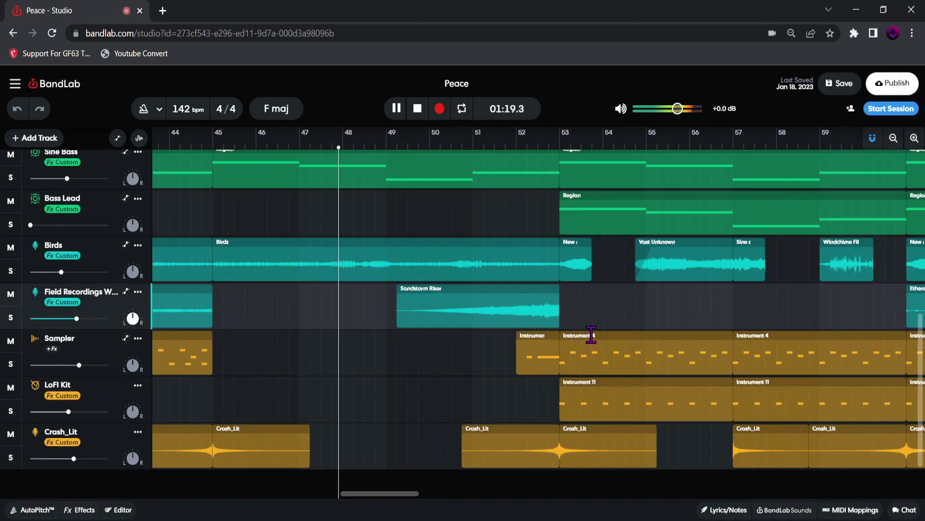
scroll(590, 335, up, 9)
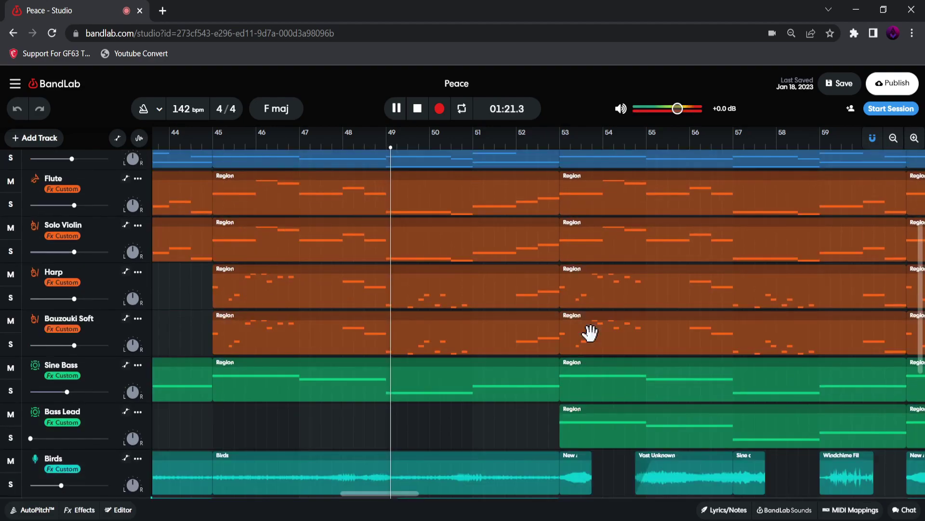
scroll(595, 343, down, 8)
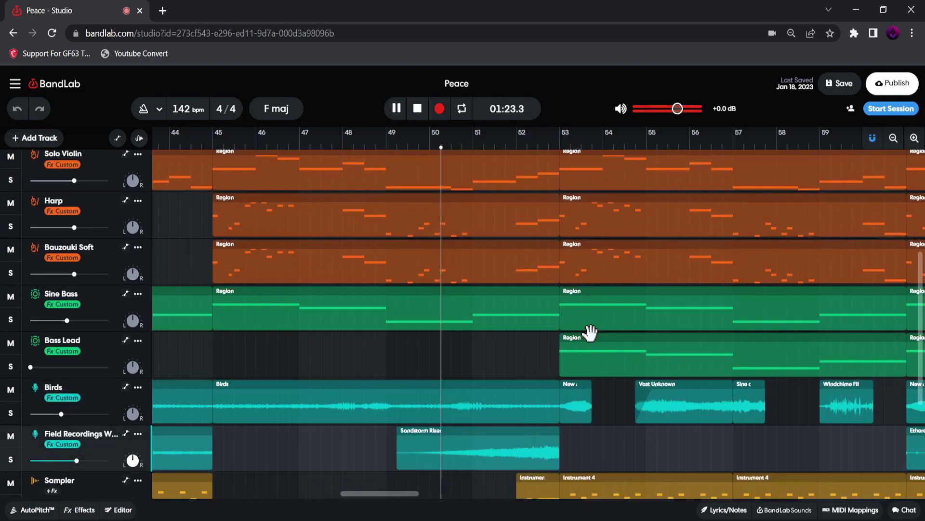
scroll(591, 334, down, 2)
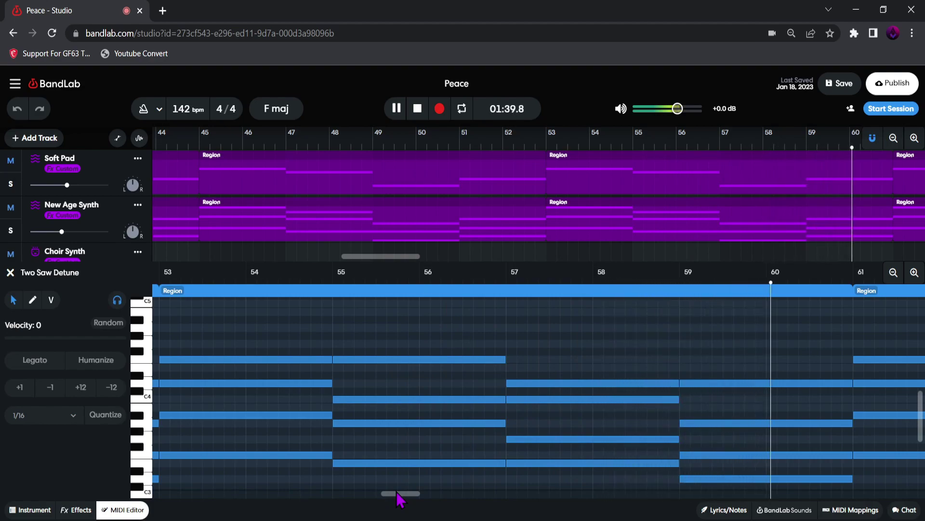
Step: Stop playback, close the Two Saw Detune note editor and display the track's Volume automation instead of Multi Filter - Frequency from bar 53
key(space)
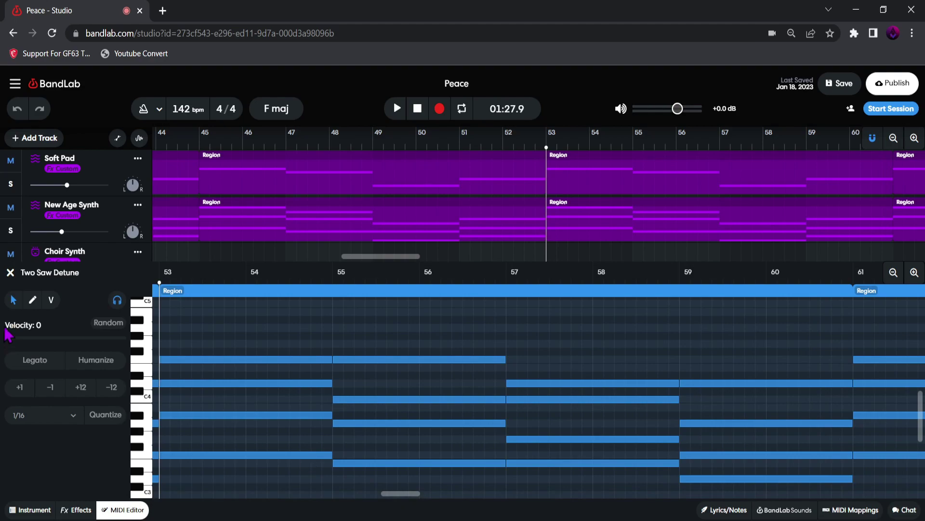
click(9, 273)
click(117, 138)
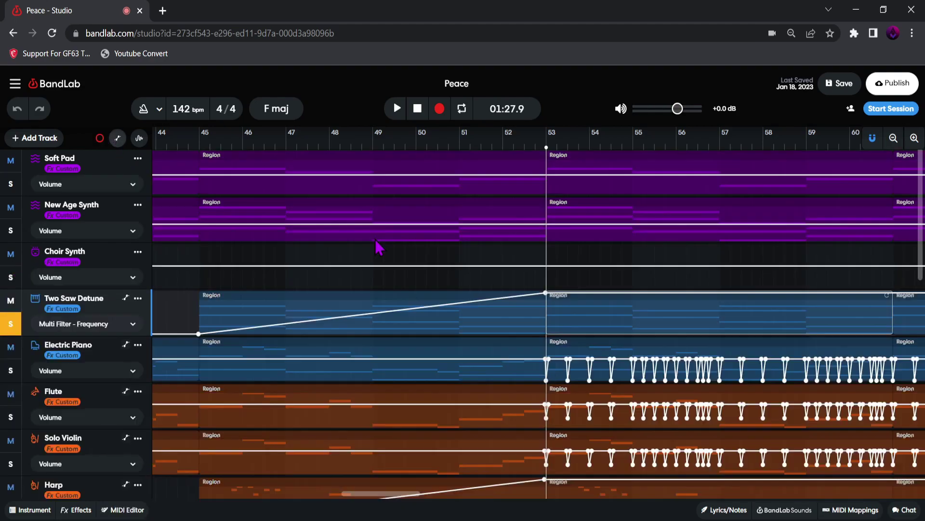
click(91, 325)
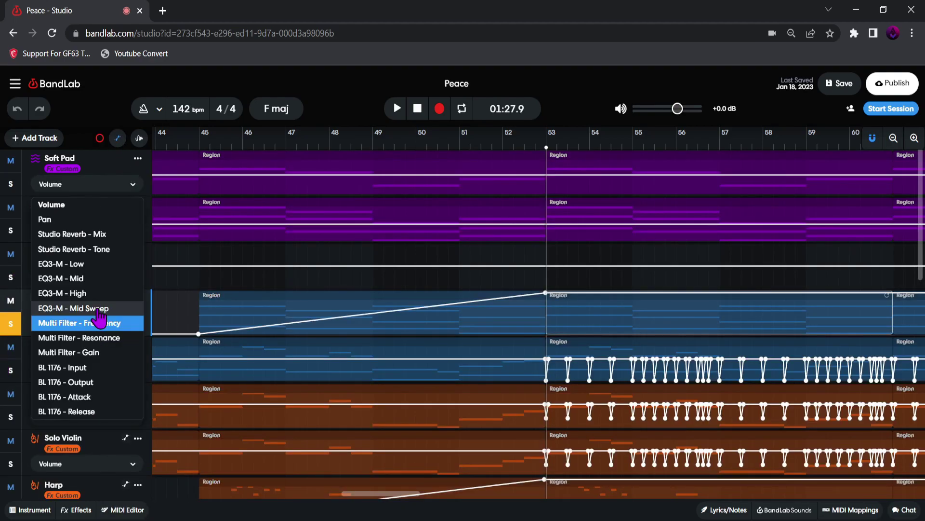
click(86, 206)
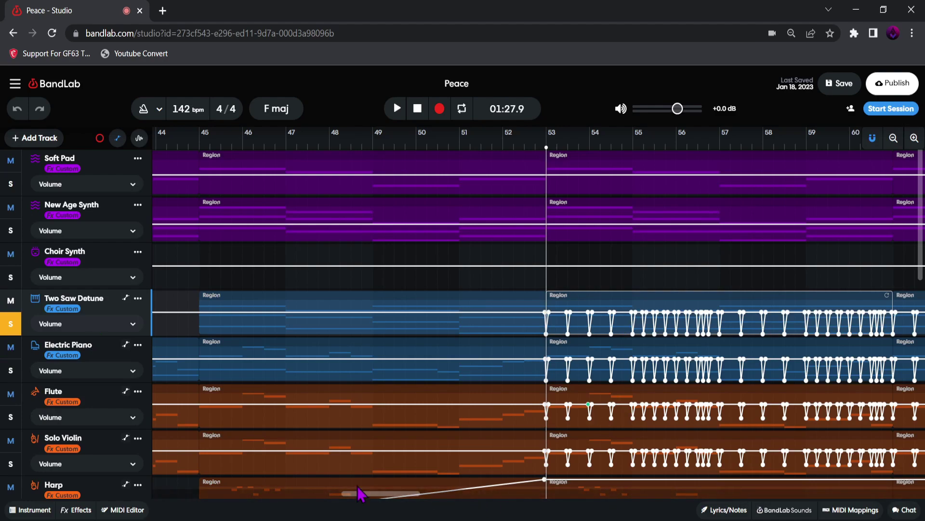
drag(357, 496, 389, 501)
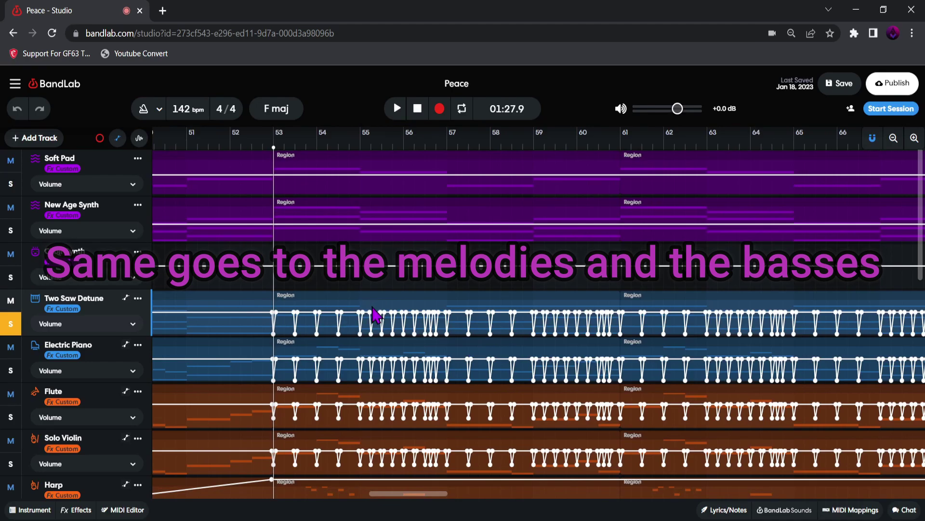
Step: Audition the soloed Electric Piano from bar 53, and review the volume automation of the soloed Flute and Solo Violin
scroll(376, 316, down, 3)
click(11, 232)
key(space)
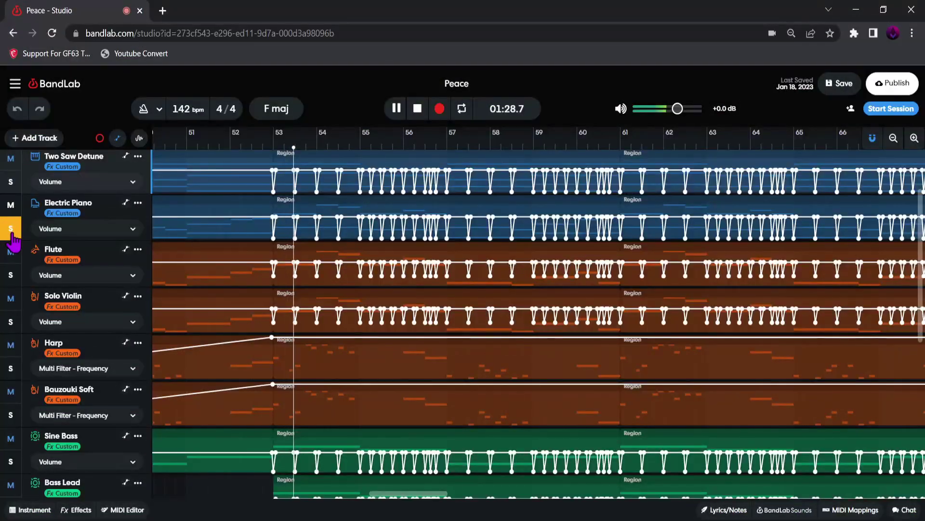
click(118, 138)
scroll(314, 245, up, 2)
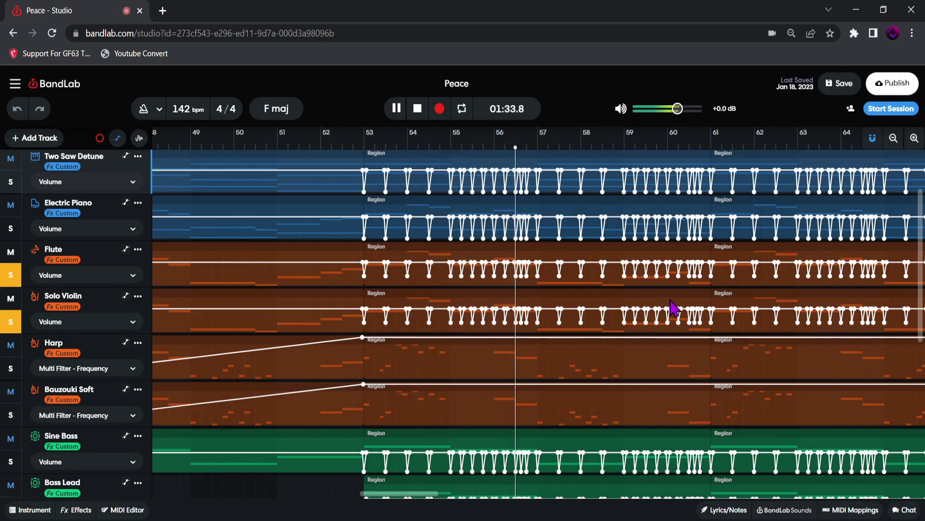
click(118, 139)
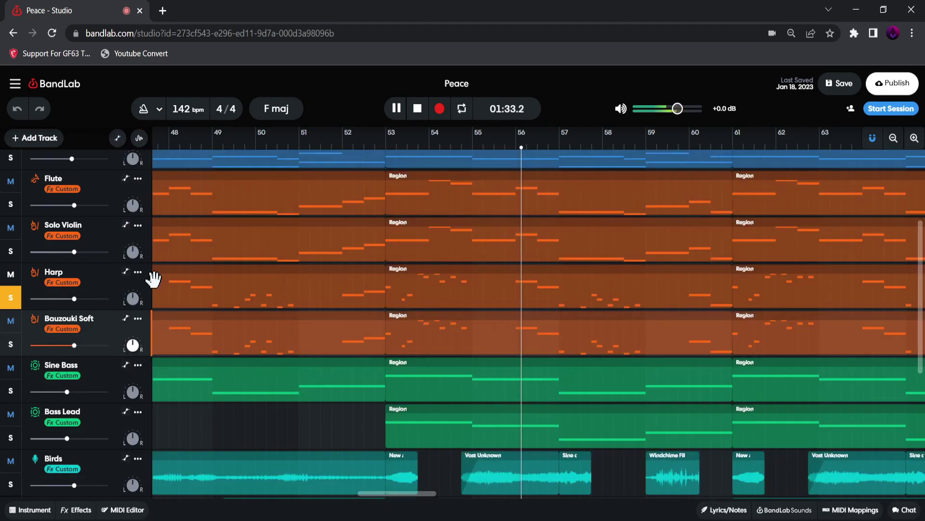
Step: Switch the solo from Harp to Bauzouki Soft, listen to it alone and together with Harp, and stop playback
click(117, 139)
click(11, 343)
click(11, 297)
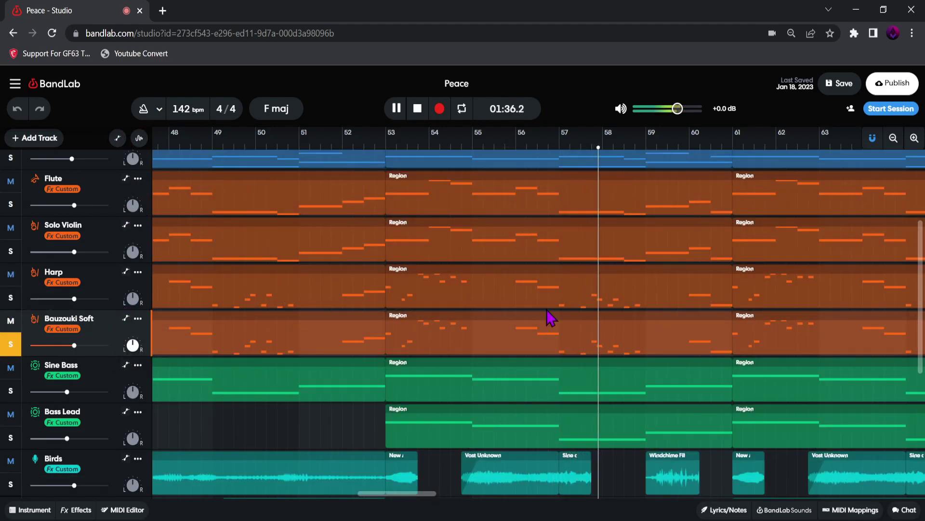
click(11, 297)
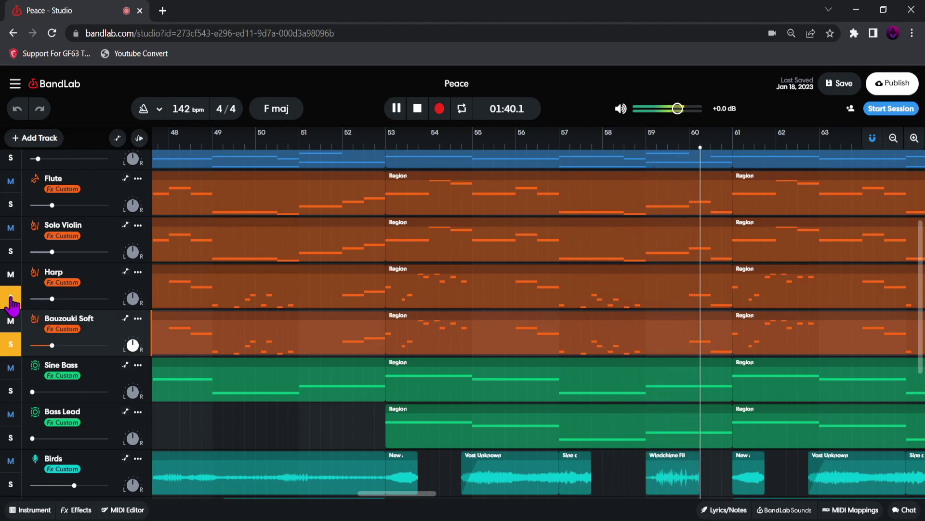
key(space)
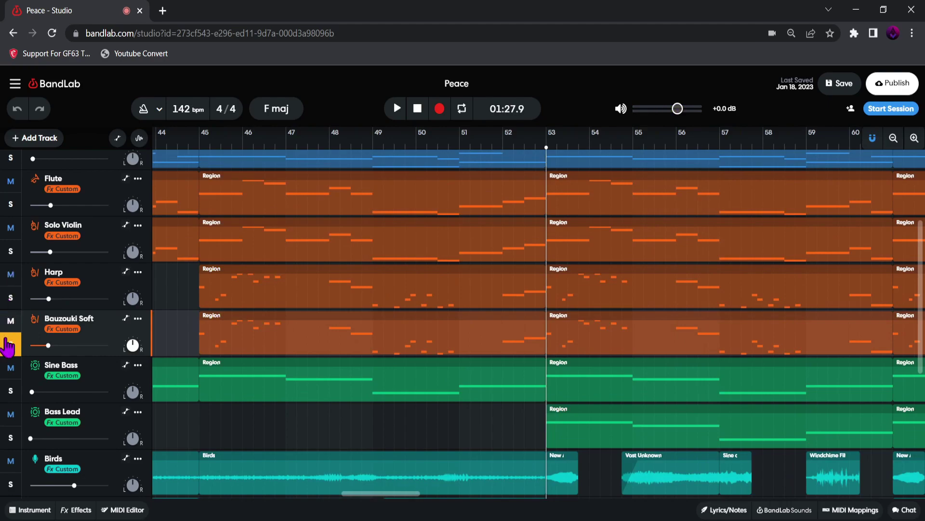
Step: Open the Harp track's effects, compare its sound with BL Driver bypassed and enabled, and close the effects view
click(62, 282)
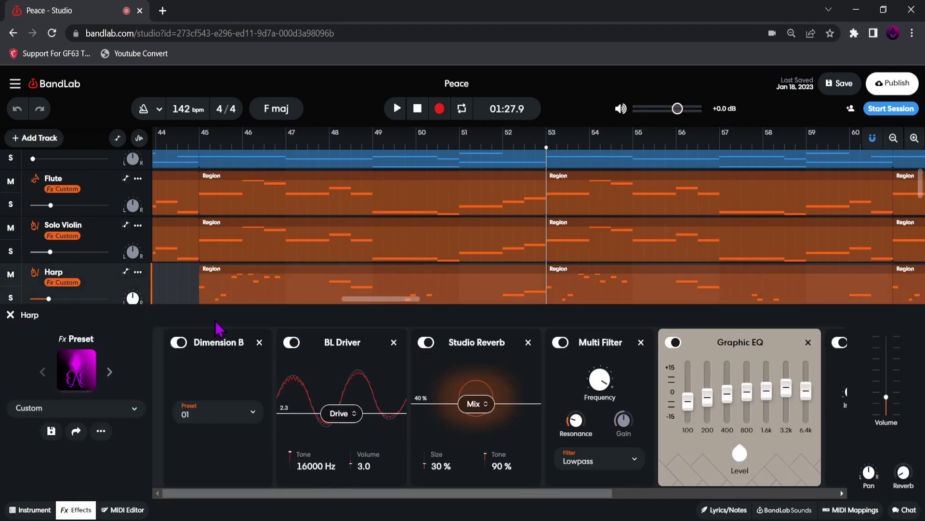
click(290, 342)
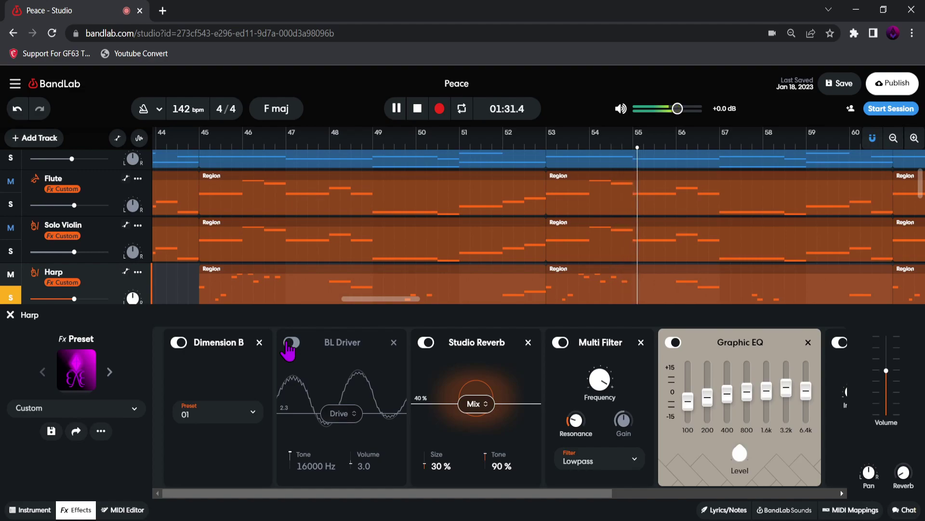
click(289, 343)
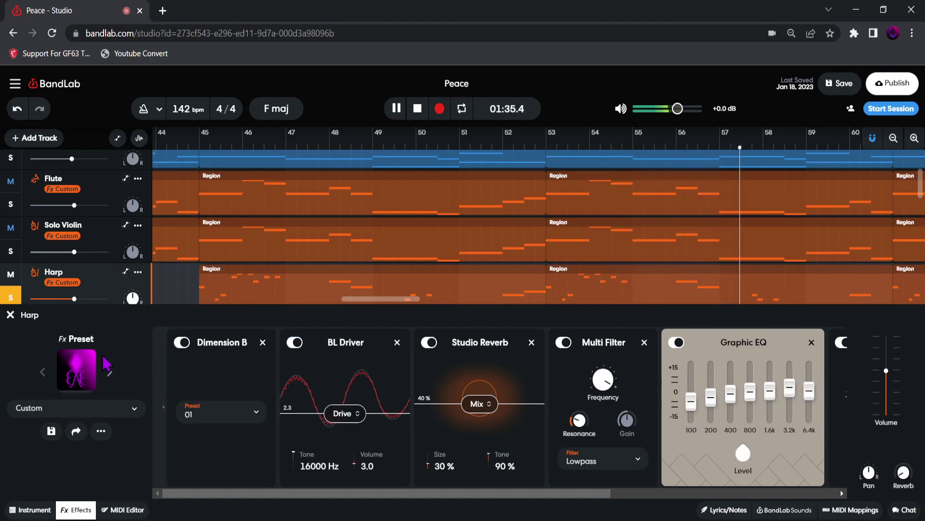
click(10, 316)
Step: Select the Harp region at bar 53 with the melody tracks soloed, and close the Bass Lead note editor
click(610, 306)
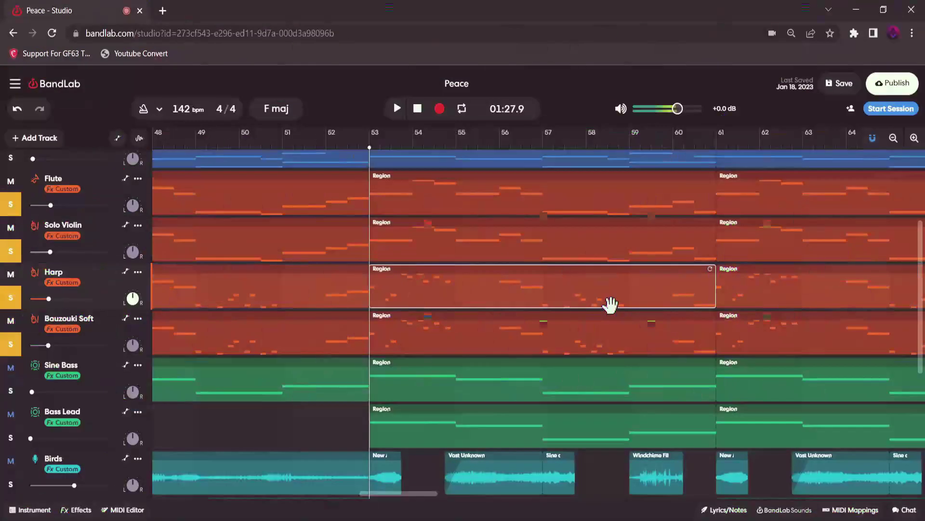
scroll(610, 305, up, 2)
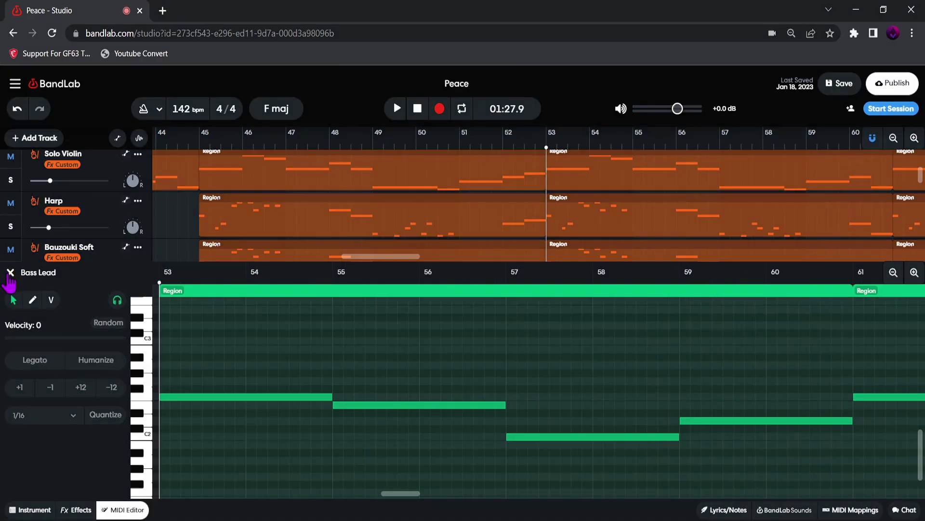
click(10, 273)
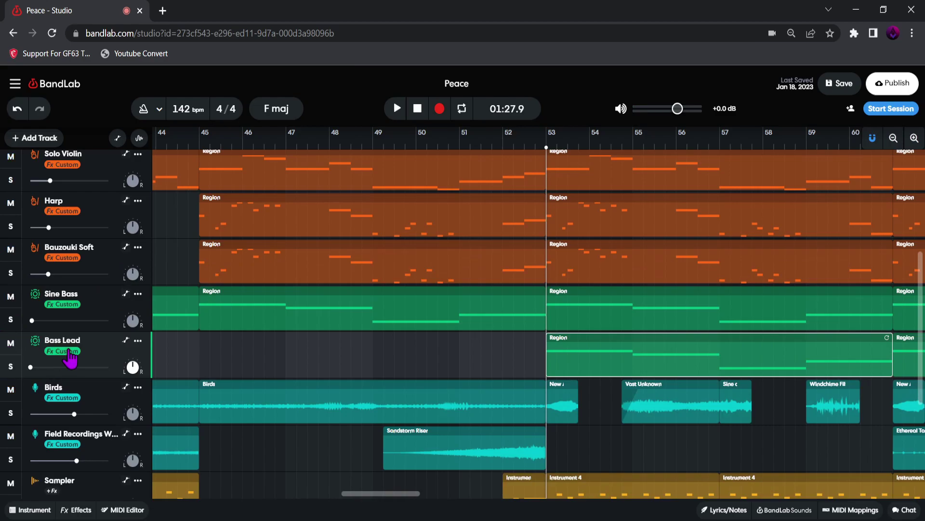
Step: Audition the soloed Field Recordings, Sampler, LoFI Kit and Crash_Lit tracks from bar 53, stop playback, and unsolo the Sampler
click(69, 351)
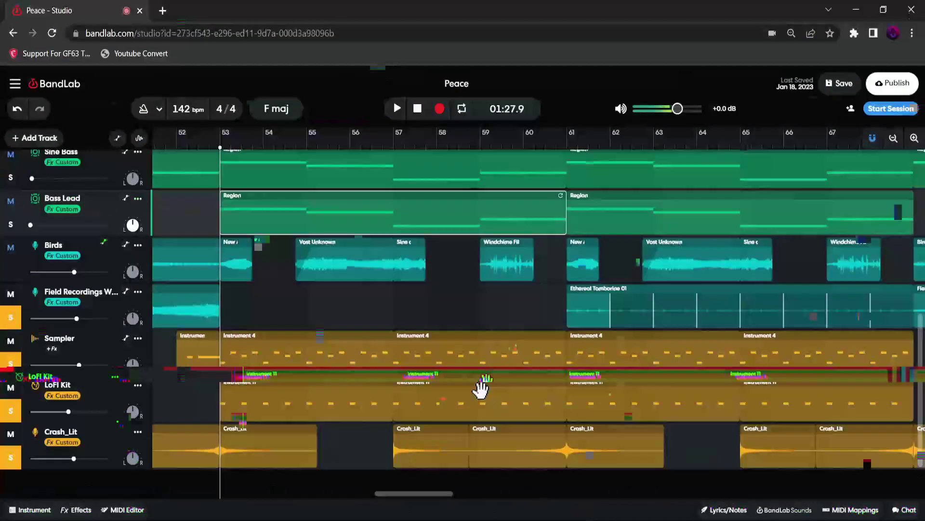
key(space)
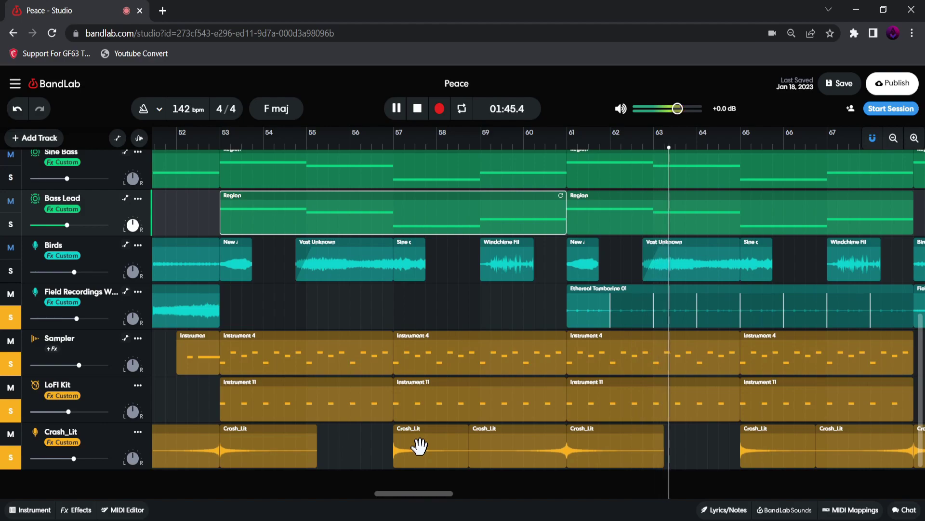
key(space)
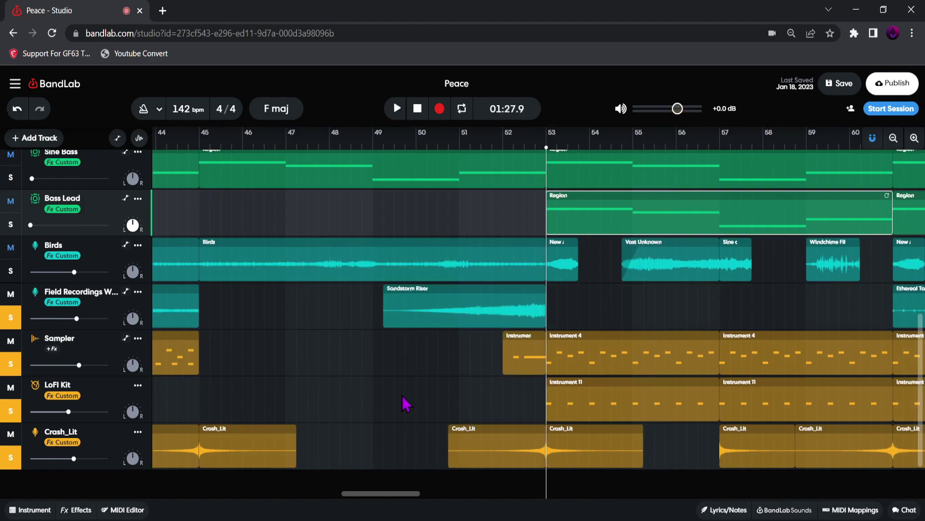
click(12, 371)
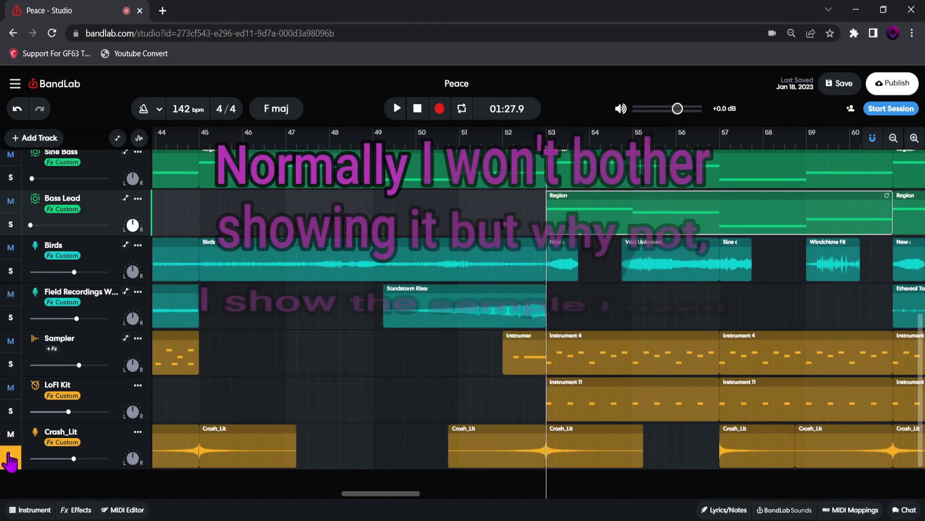
Step: Open the Sampler region at bar 53, show its custom kit, and preview the samples on pads G, J, R, V, N, F and T
double_click(635, 344)
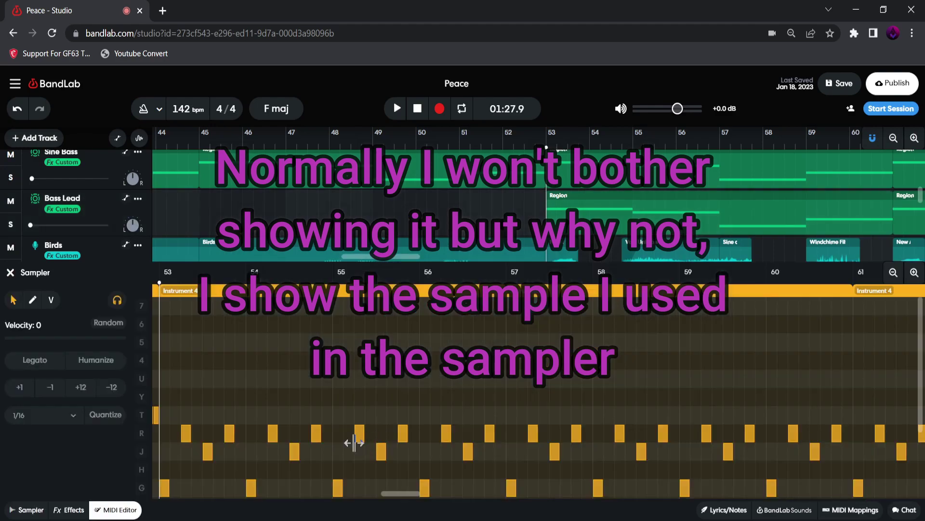
click(28, 510)
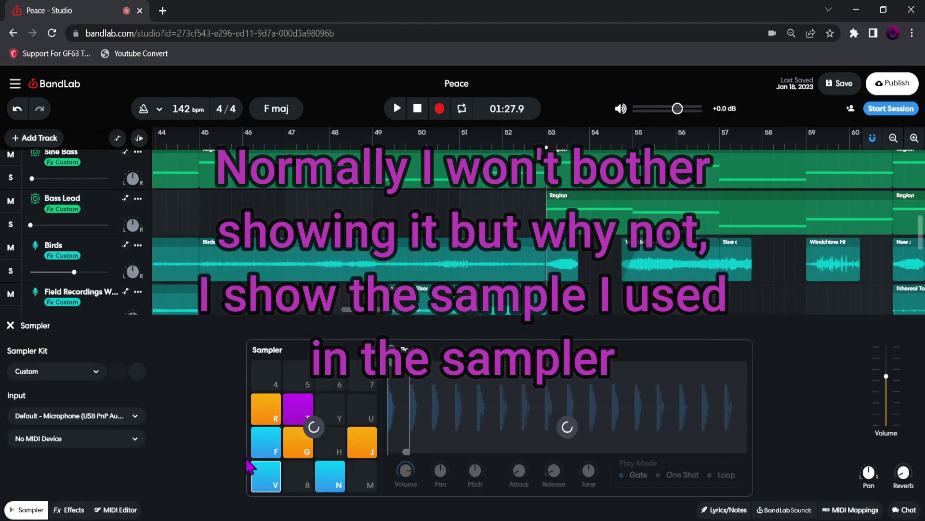
click(295, 446)
click(361, 446)
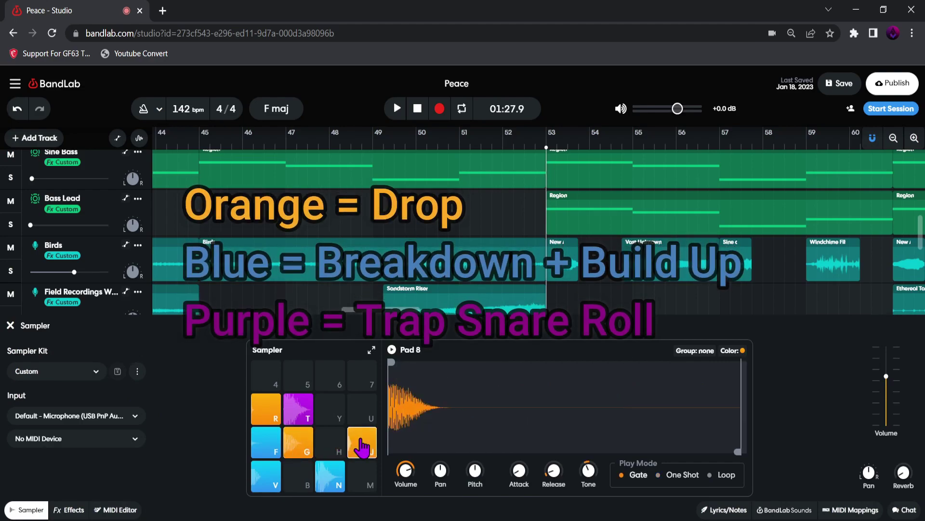
click(265, 409)
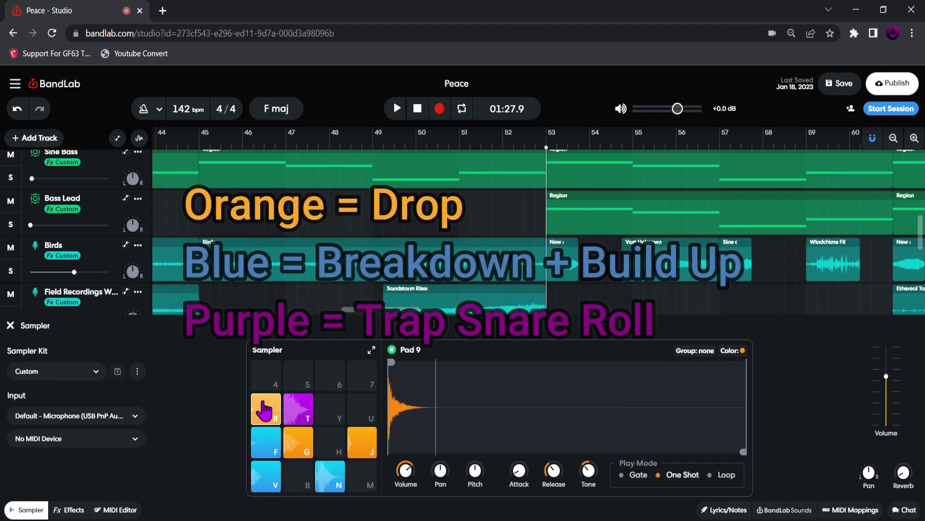
click(266, 479)
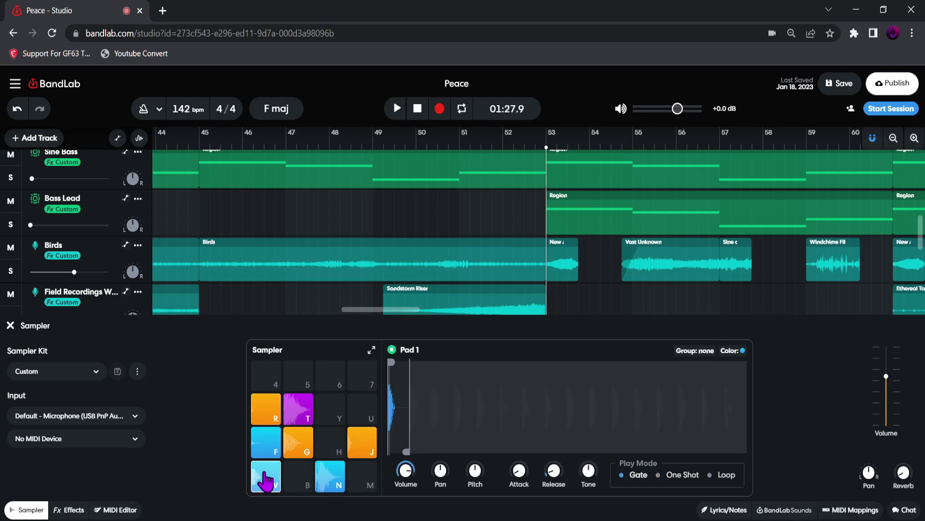
click(322, 479)
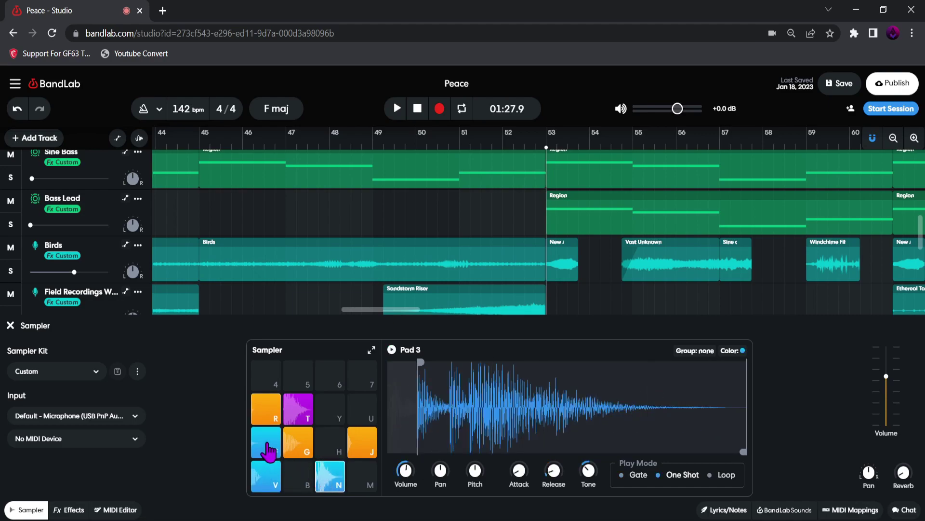
click(268, 450)
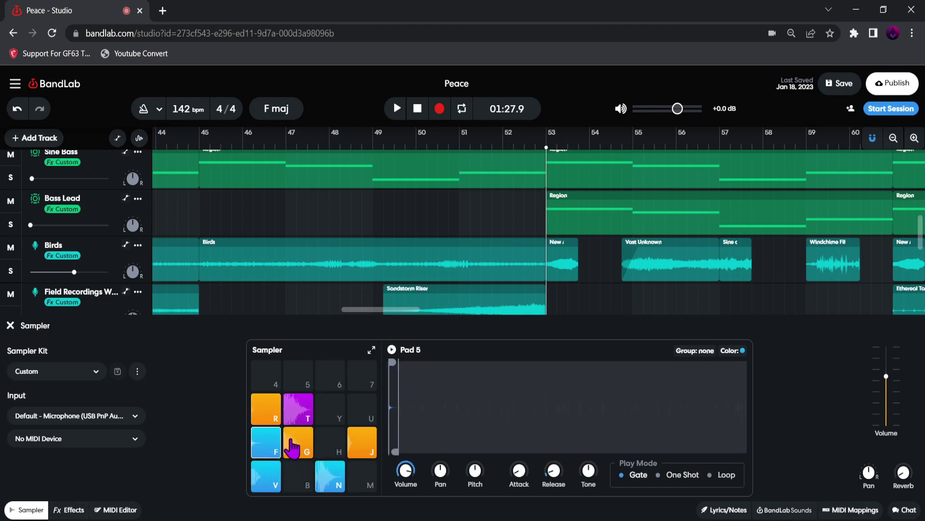
click(294, 414)
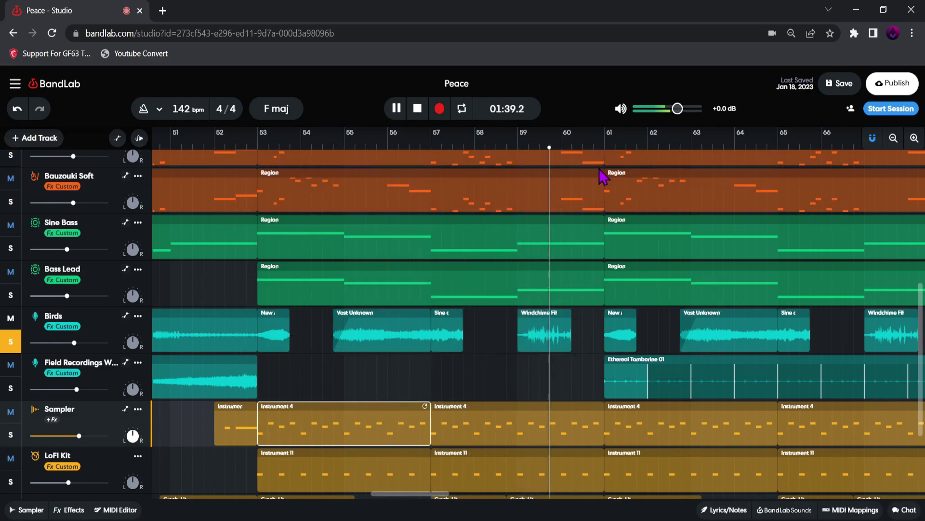
Step: Stop the soloed Birds playback, and compare the full mix from bar 53 with the Birds track muted and unmuted
key(space)
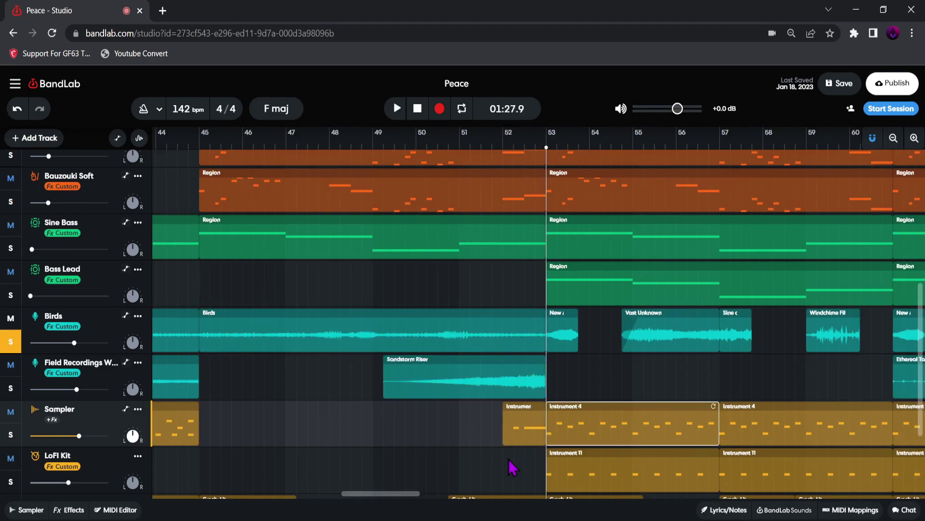
scroll(405, 499, right, 5)
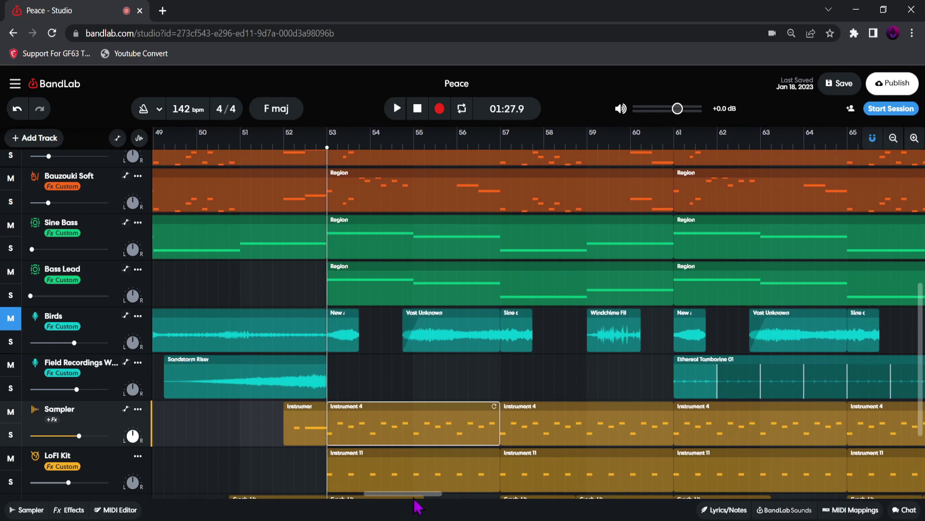
scroll(421, 504, right, 2)
scroll(471, 409, up, 3)
scroll(471, 409, down, 3)
scroll(472, 411, up, 3)
key(space)
scroll(489, 367, up, 2)
scroll(489, 368, down, 4)
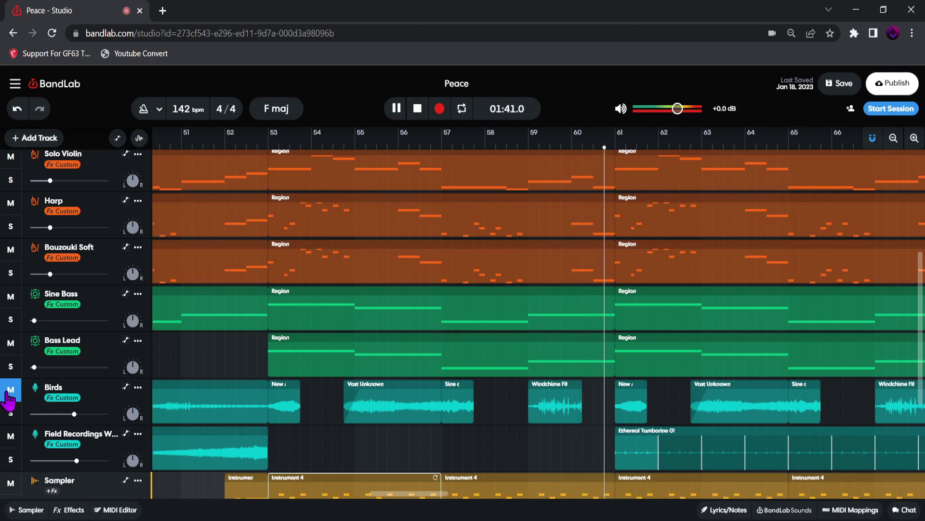
key(space)
key(space)
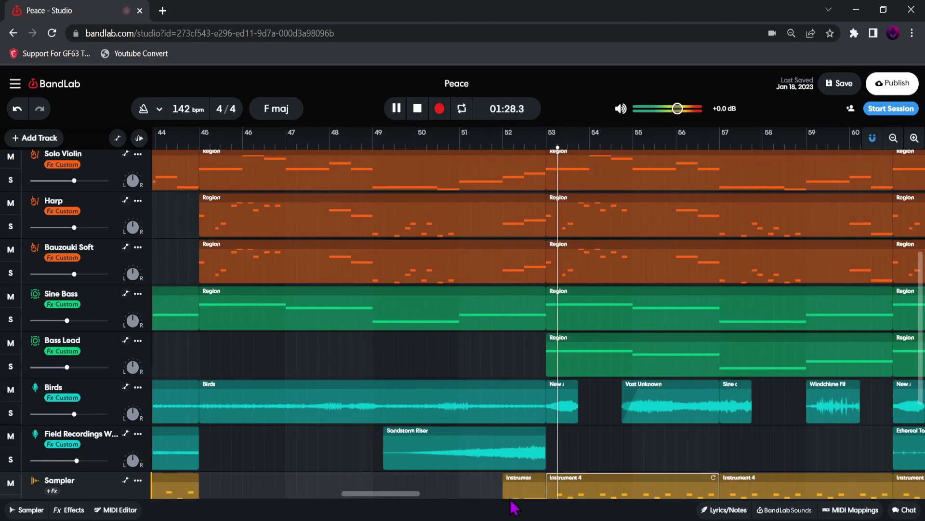
Step: Play the full first drop from bar 53 to bar 69 while reviewing the regions of all tracks from Soft Pad to Crash_Lit
drag(384, 493, 405, 493)
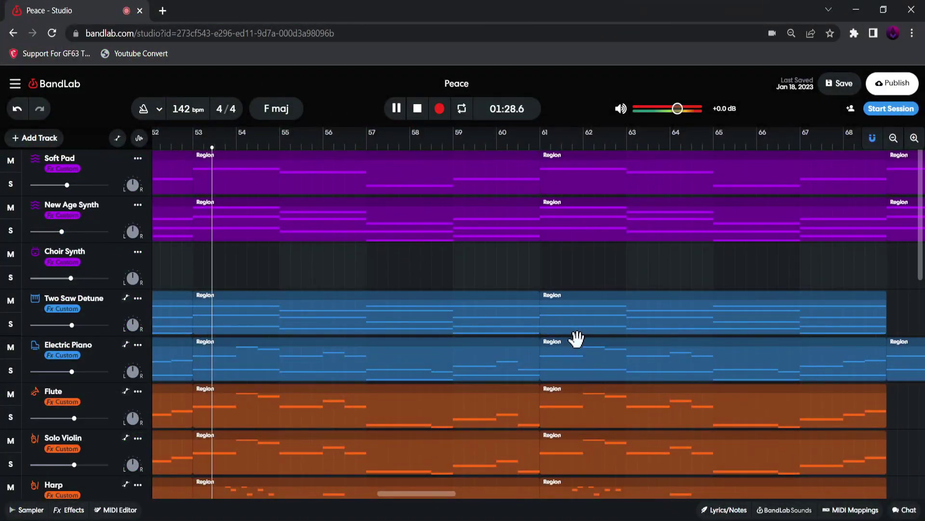
scroll(576, 336, down, 6)
scroll(575, 339, up, 2)
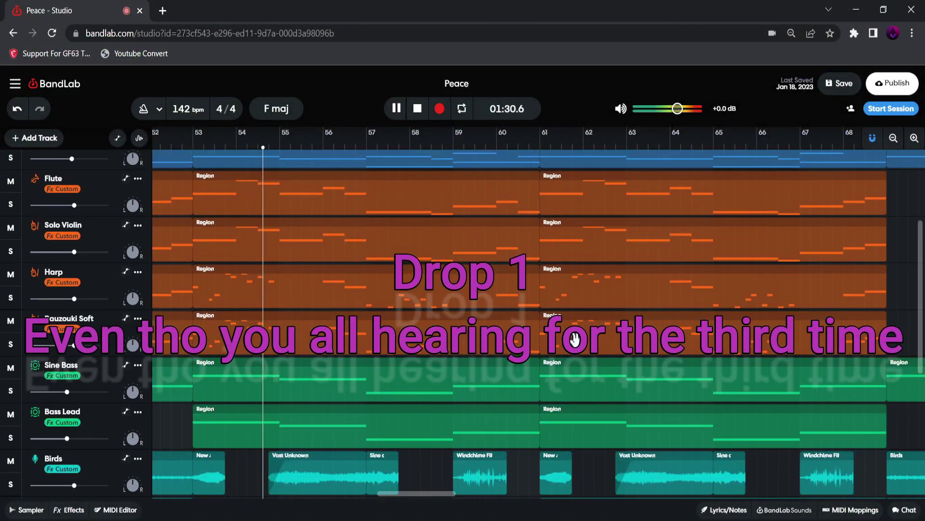
scroll(575, 338, down, 2)
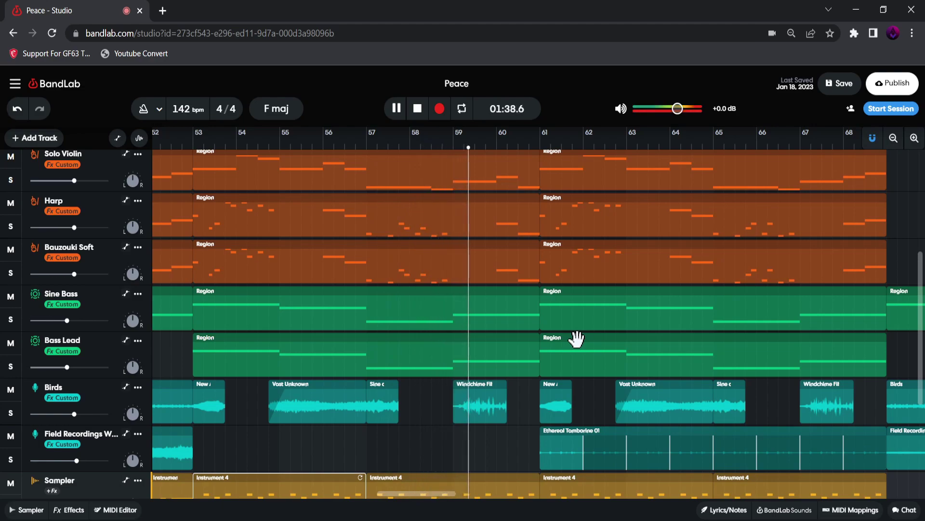
scroll(578, 339, down, 3)
scroll(610, 348, down, 1)
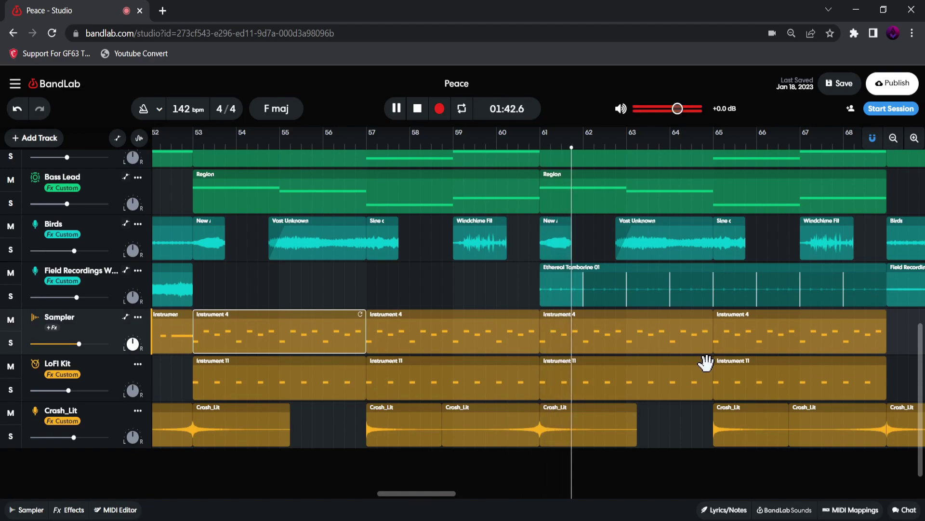
scroll(706, 363, up, 9)
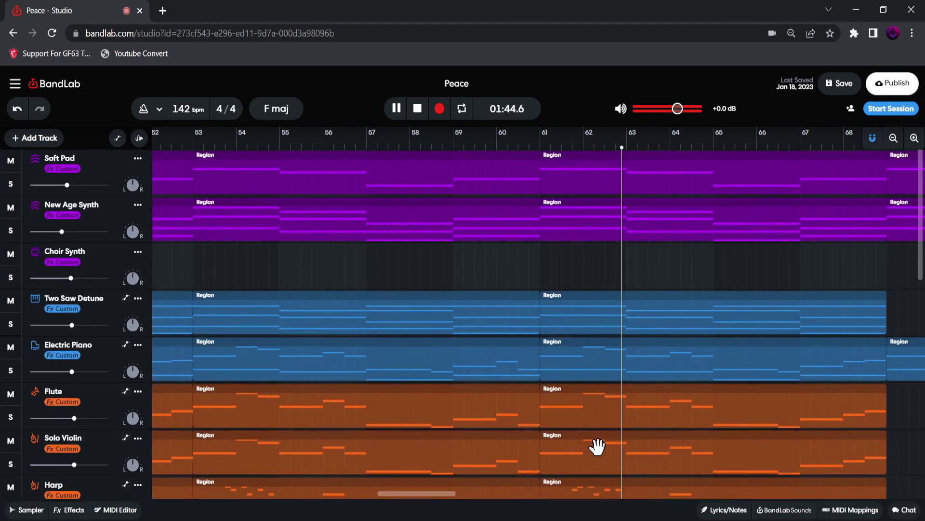
drag(420, 499, 436, 498)
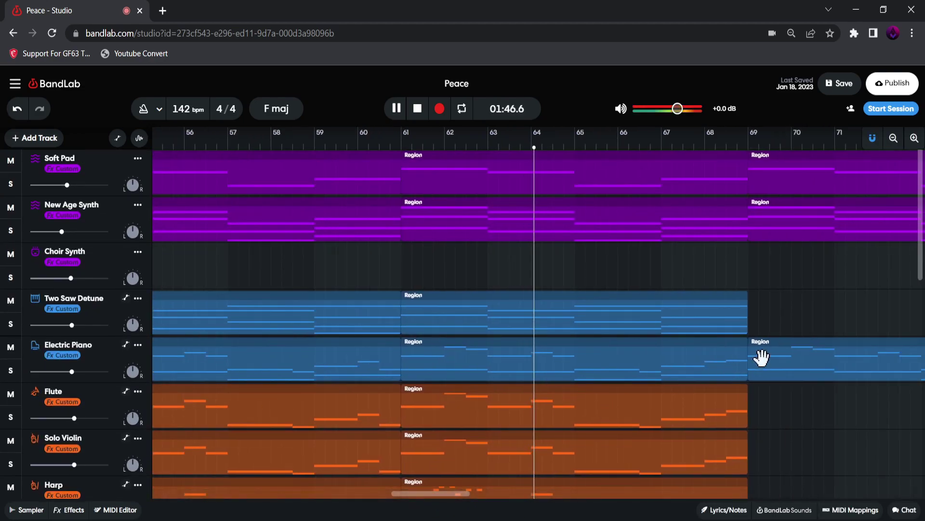
scroll(772, 359, down, 3)
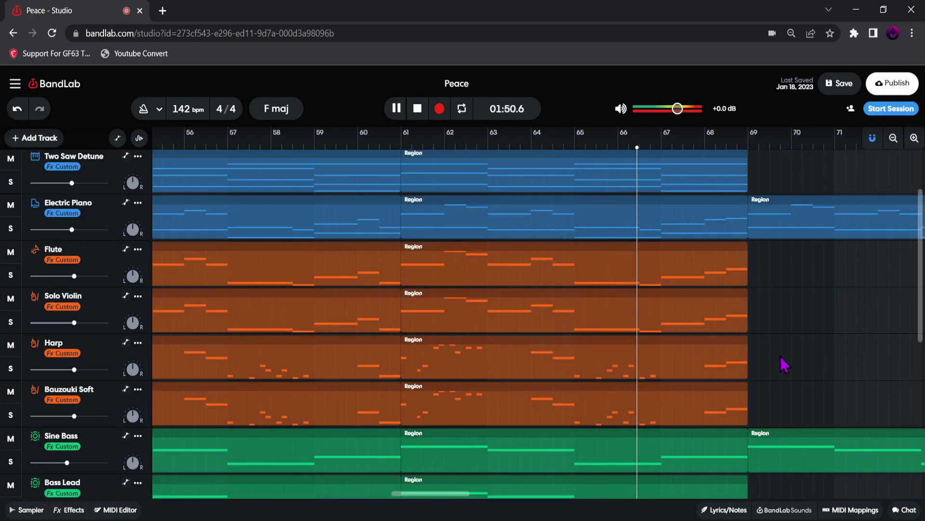
scroll(780, 359, up, 3)
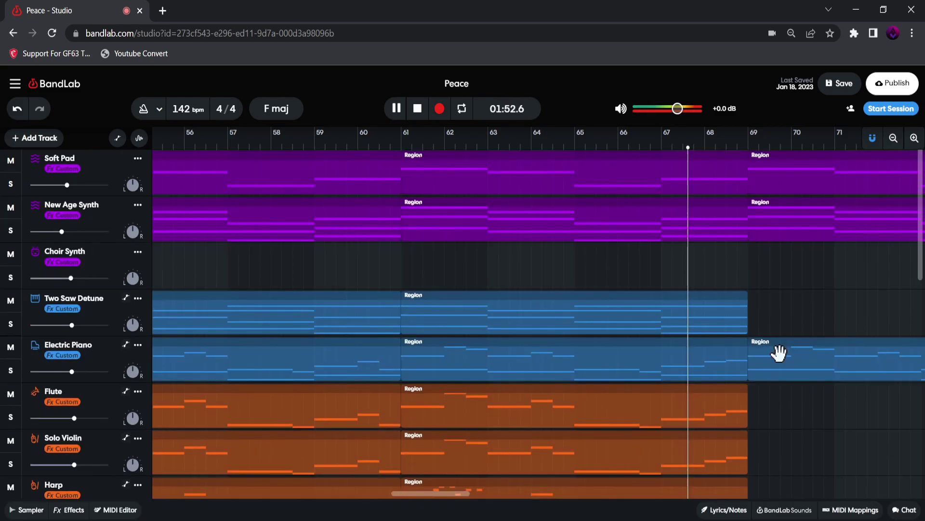
drag(442, 496, 463, 496)
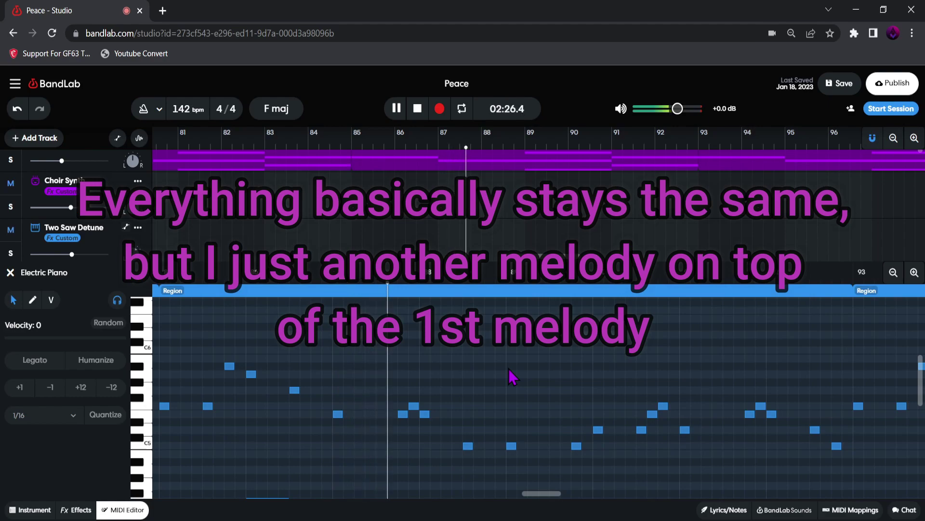
Step: Examine the upper and lower melody notes of the Electric Piano region at bar 85 during playback
scroll(512, 376, down, 3)
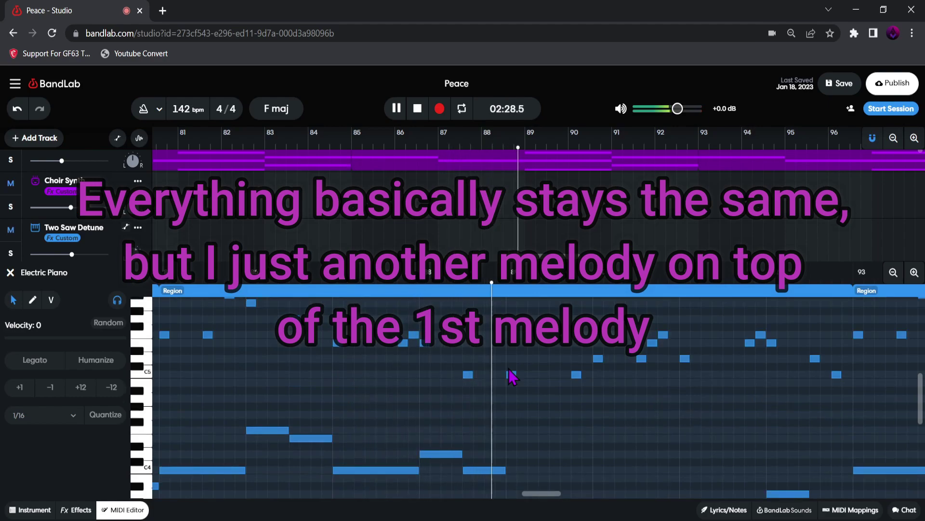
scroll(505, 373, up, 3)
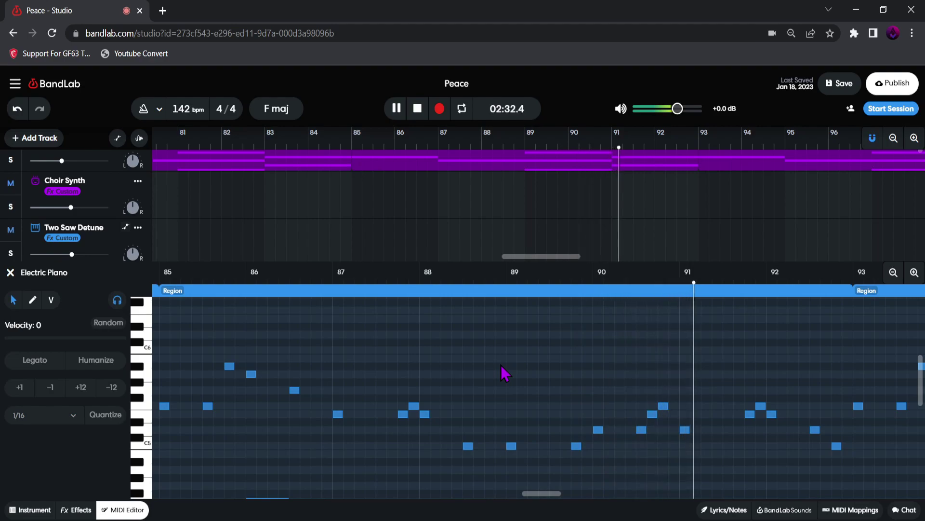
drag(543, 494, 553, 502)
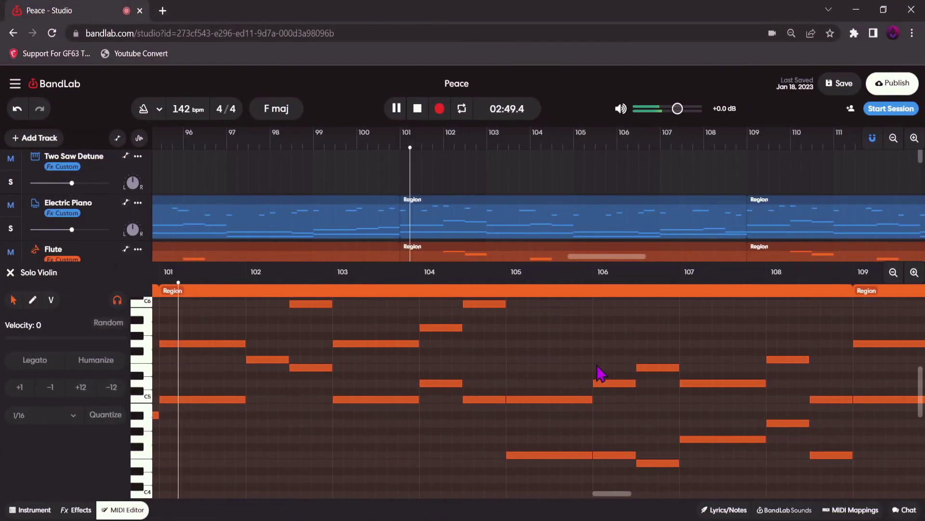
Step: Examine the layered Solo Violin melody notes from bar 101 during playback, and solo the Sampler track in the same section
scroll(600, 374, up, 3)
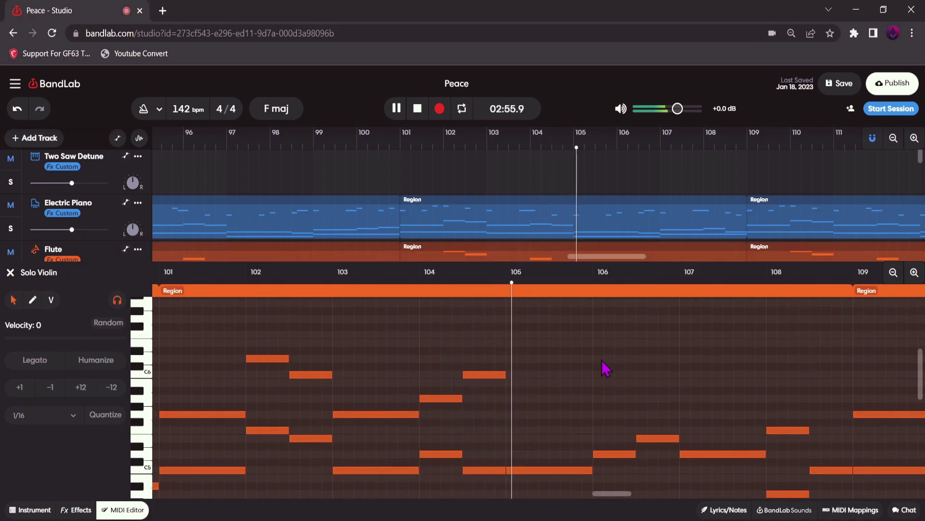
scroll(678, 368, down, 3)
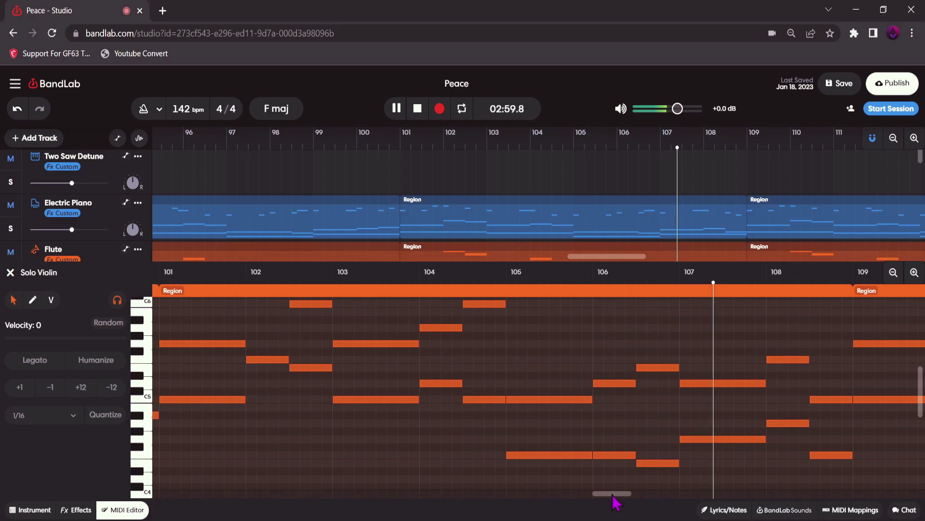
scroll(614, 503, right, 2)
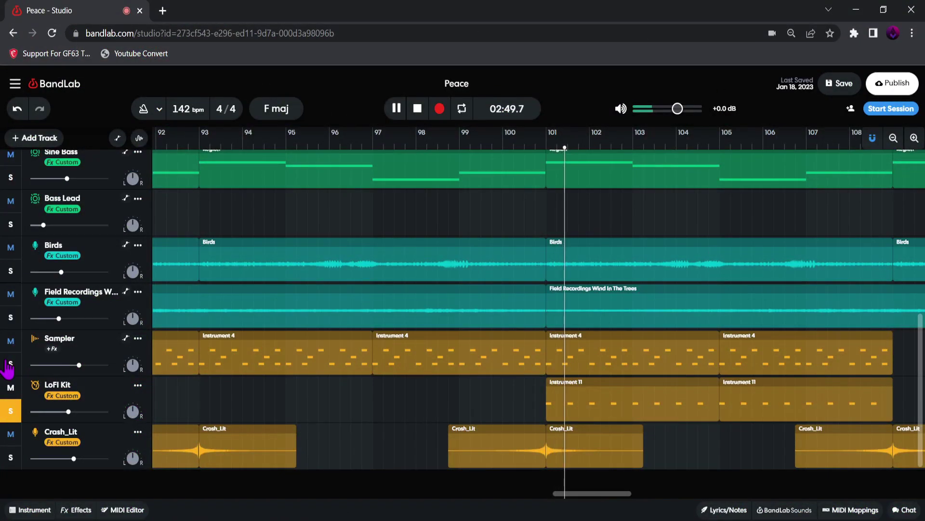
click(10, 364)
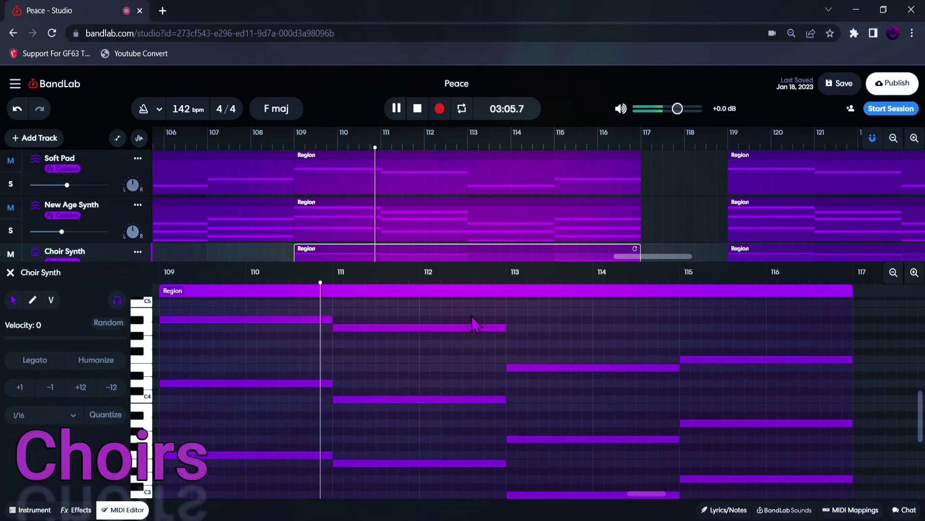
Step: Audition the soloed Choir Synth chords in the region at bar 109, and close its note editor
click(499, 293)
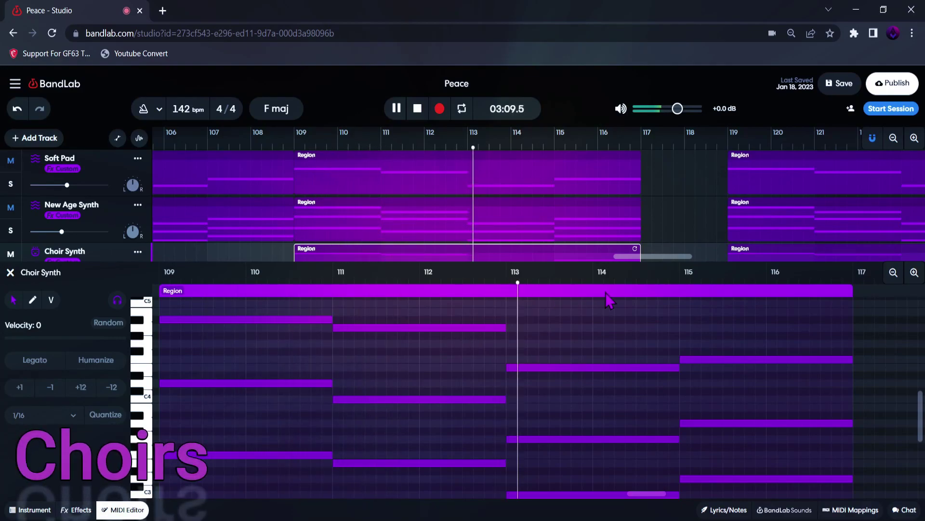
click(679, 290)
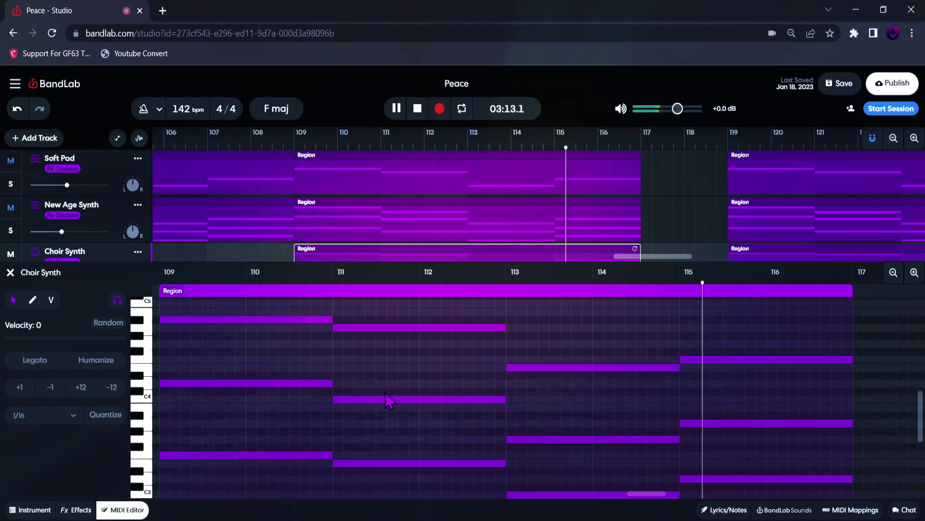
click(10, 272)
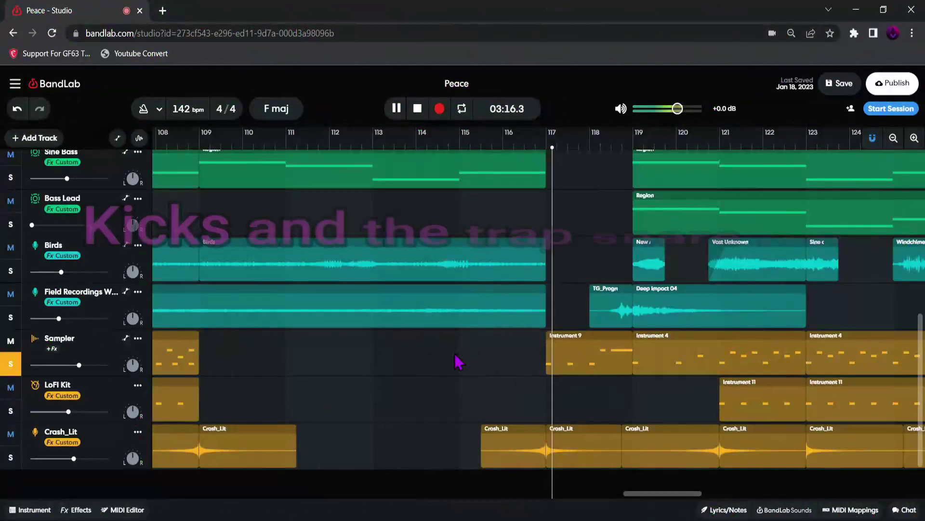
Step: Solo the Field Recordings track in the section from bar 117
click(10, 311)
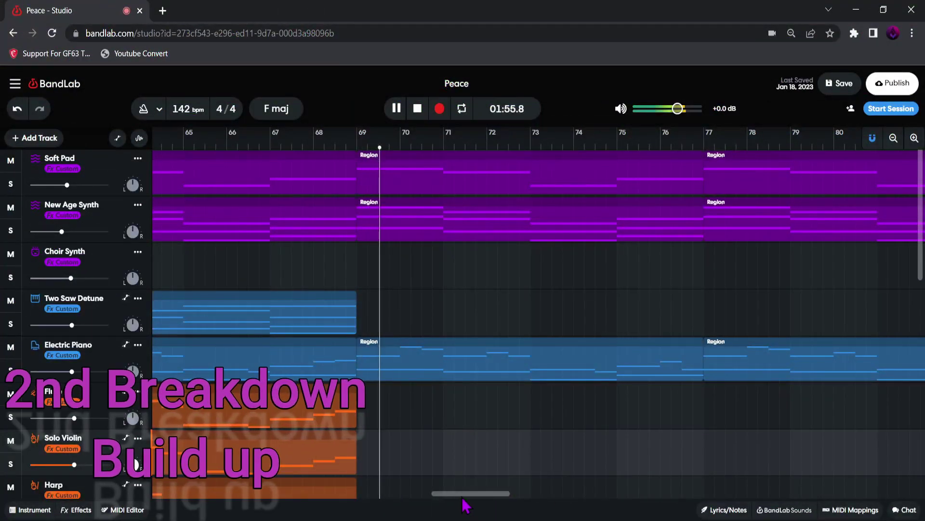
Step: Play the second breakdown from bar 69 to bar 93 while reviewing the pad, synth and Electric Piano regions
drag(464, 497, 494, 494)
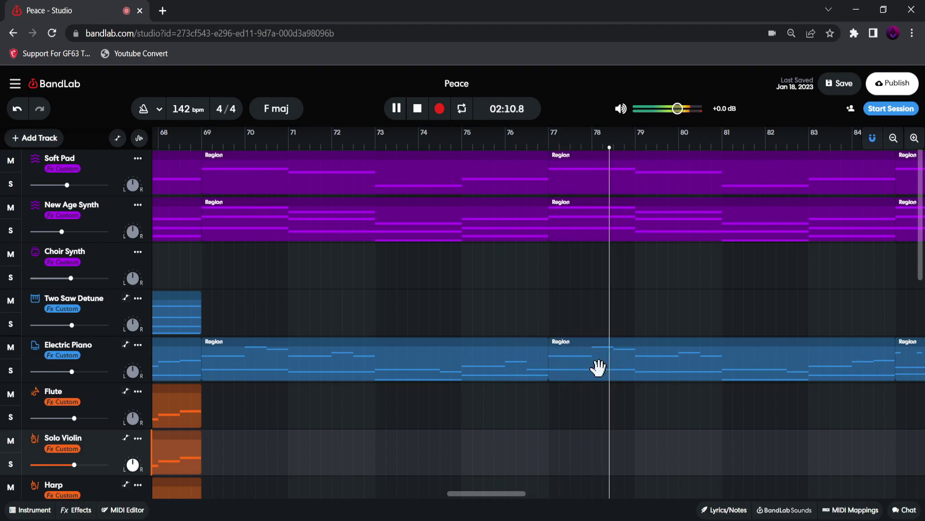
scroll(481, 391, down, 2)
drag(491, 496, 533, 498)
scroll(562, 436, up, 2)
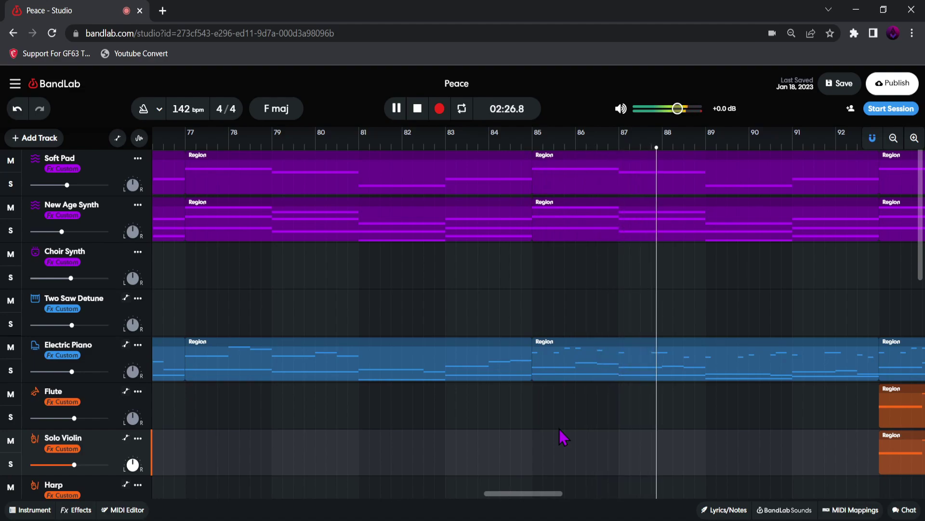
drag(539, 491, 588, 492)
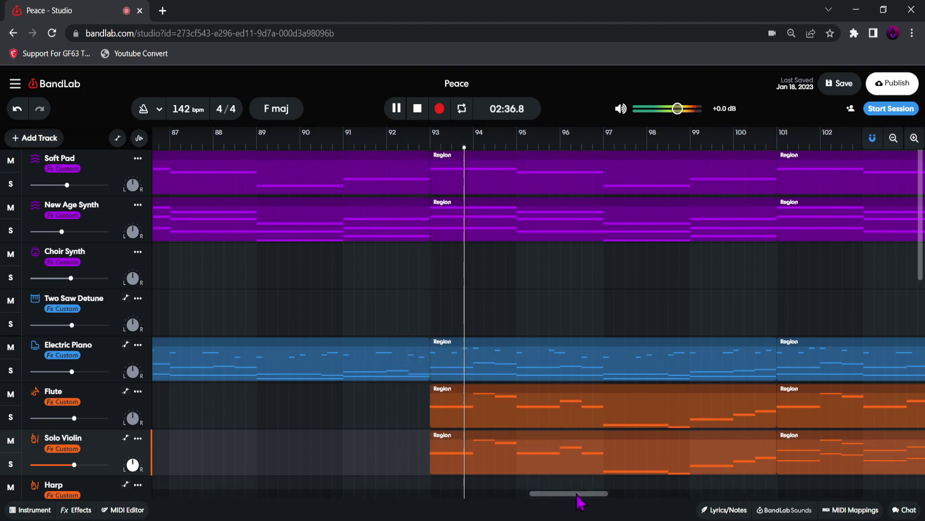
Step: Follow the build-up playback from bar 93 past bar 109, reviewing the Flute, Solo Violin and Choir Synth entries
drag(578, 496, 588, 501)
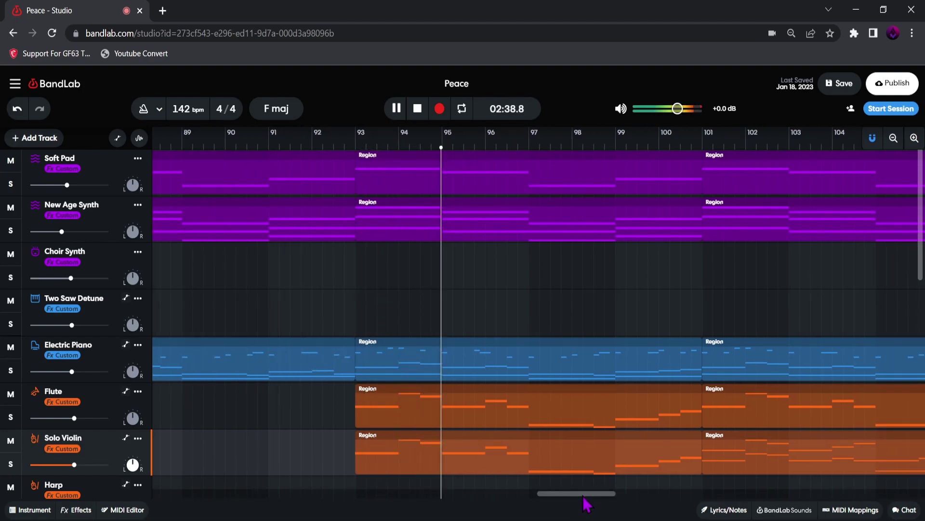
scroll(592, 371, down, 3)
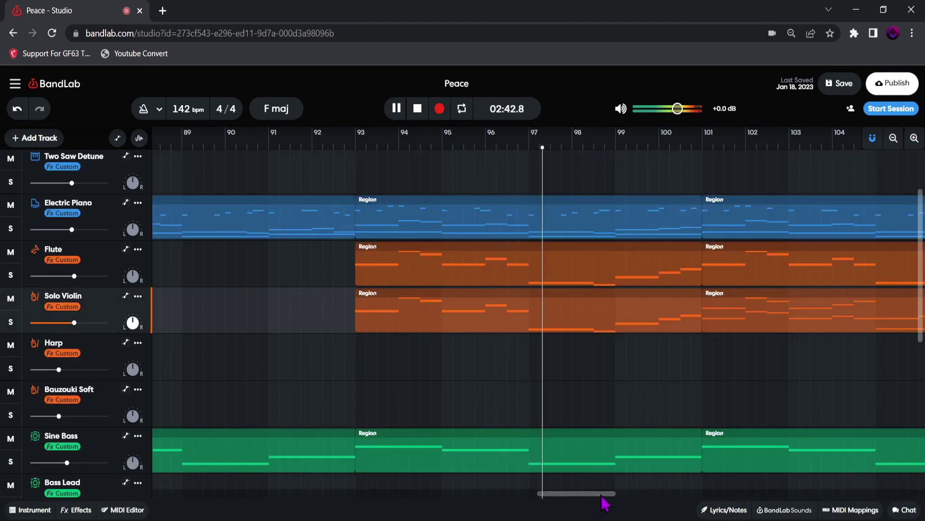
drag(601, 496, 618, 496)
scroll(688, 314, up, 3)
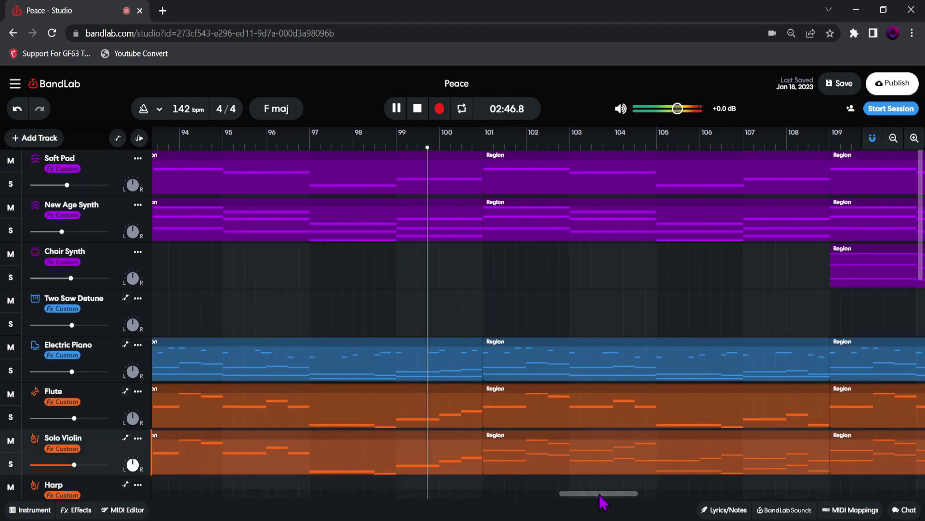
drag(609, 497, 622, 500)
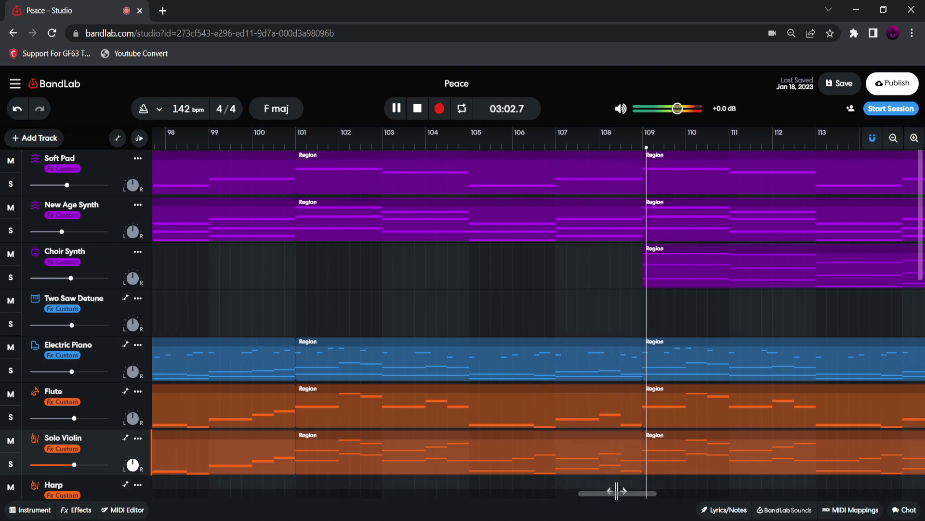
drag(611, 493, 645, 494)
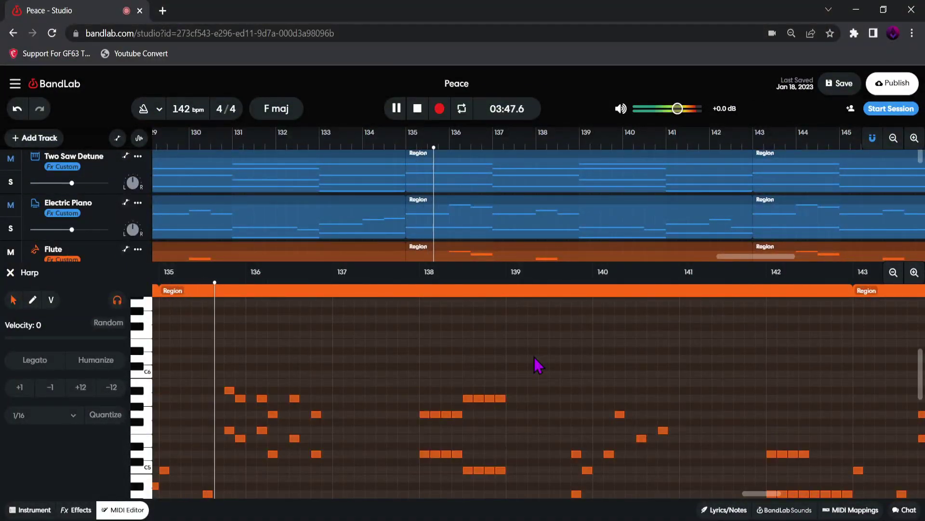
Step: Examine the Harp notes in the region at bar 135 during playback, stop it and close the note editor
scroll(538, 366, down, 3)
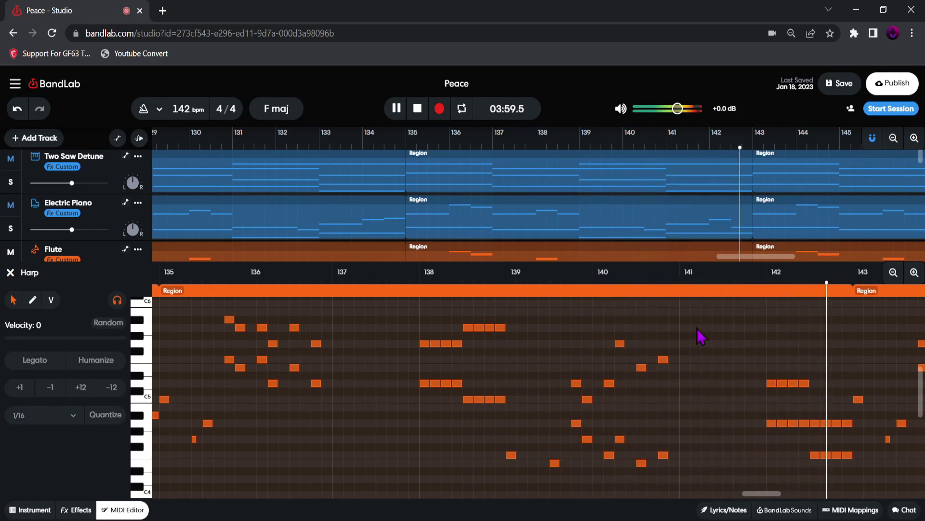
key(space)
click(10, 273)
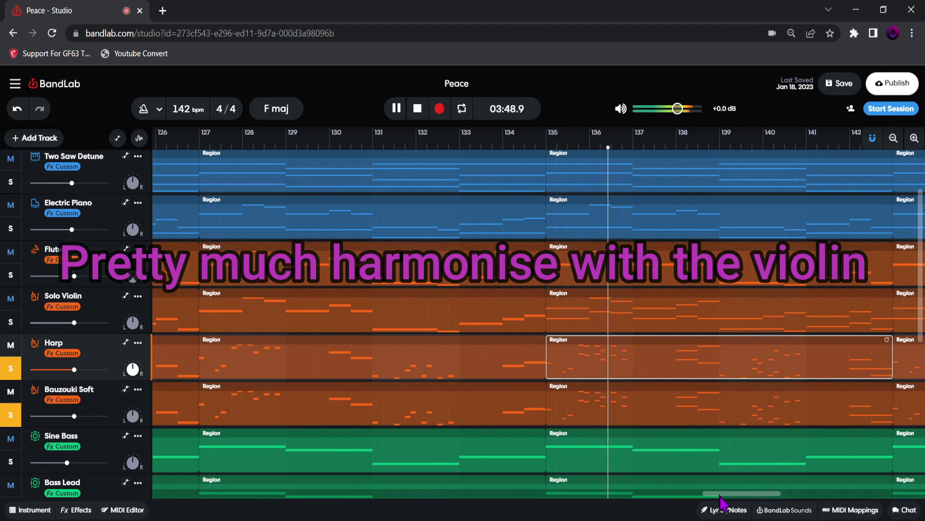
Step: Audition the soloed Harp and Bauzouki Soft tracks together through the region at bar 135, and stop playback
drag(725, 494, 735, 494)
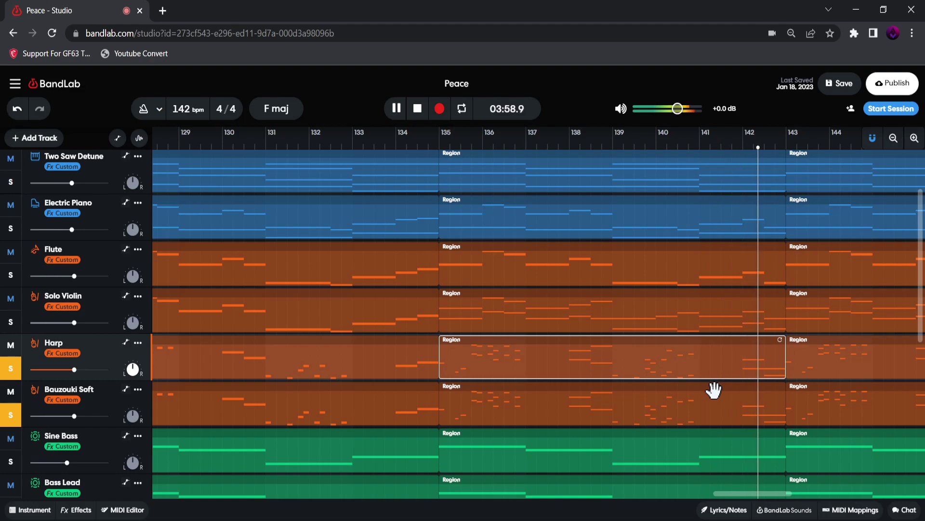
scroll(714, 389, down, 2)
key(space)
Step: Place the playhead at bar 151 and inspect the volume automation over the final Electric Piano region, then hide the automation
scroll(714, 389, down, 4)
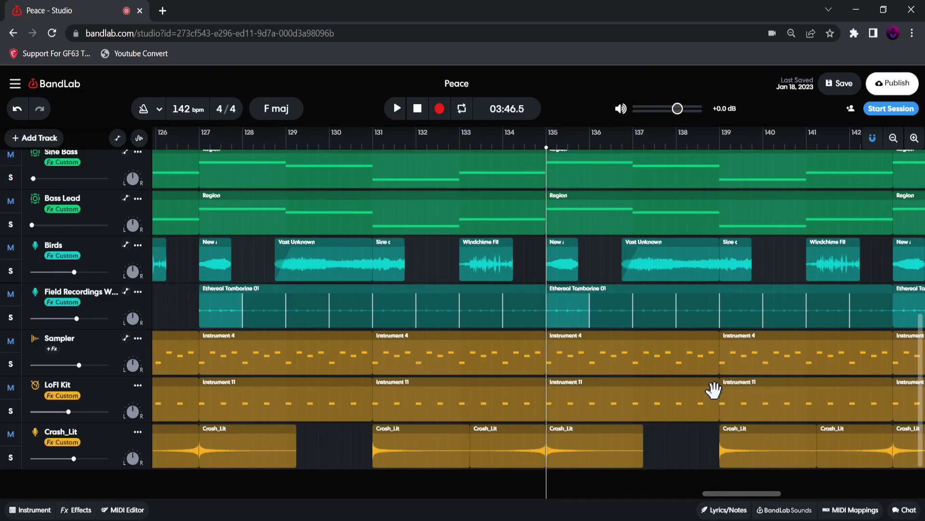
scroll(714, 389, up, 3)
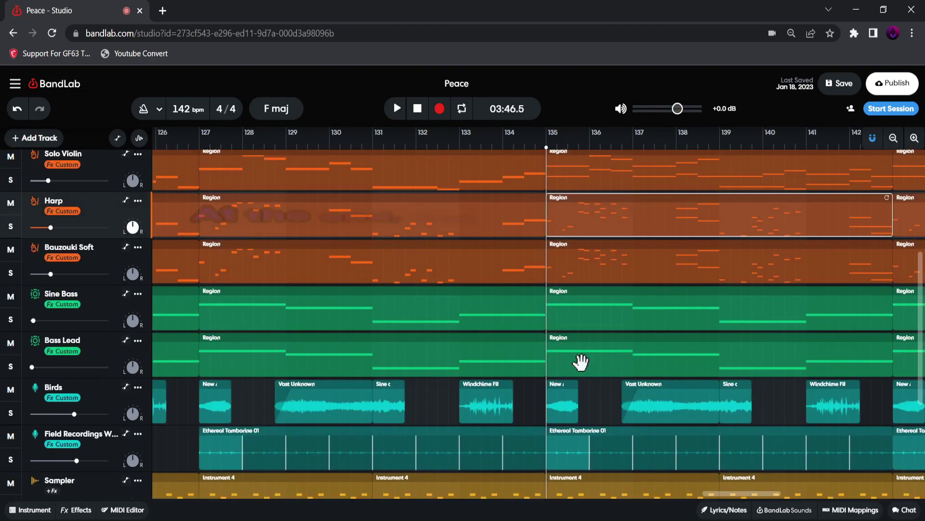
drag(712, 493, 796, 493)
scroll(739, 368, up, 5)
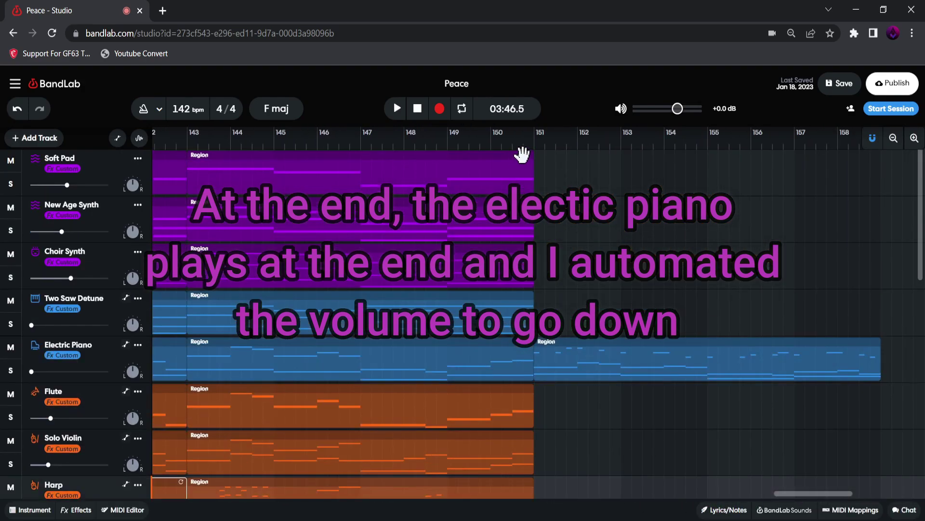
click(535, 147)
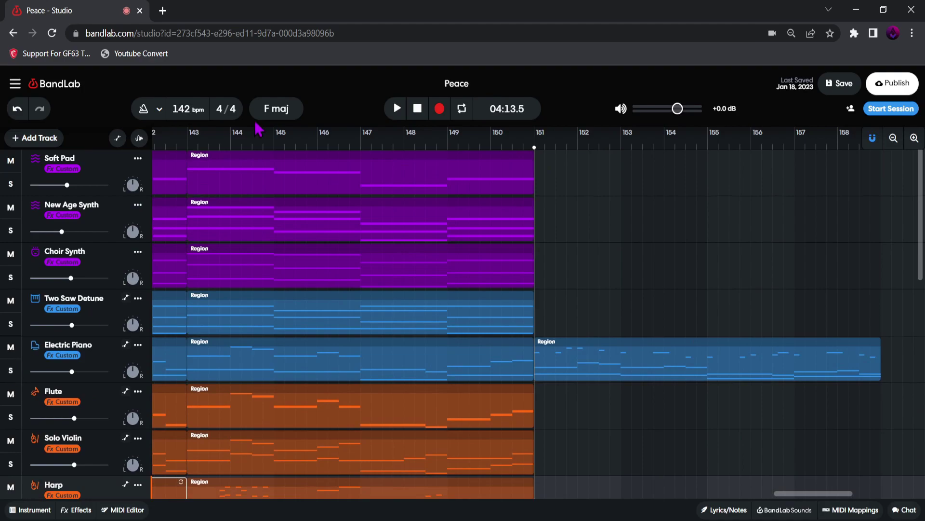
click(117, 138)
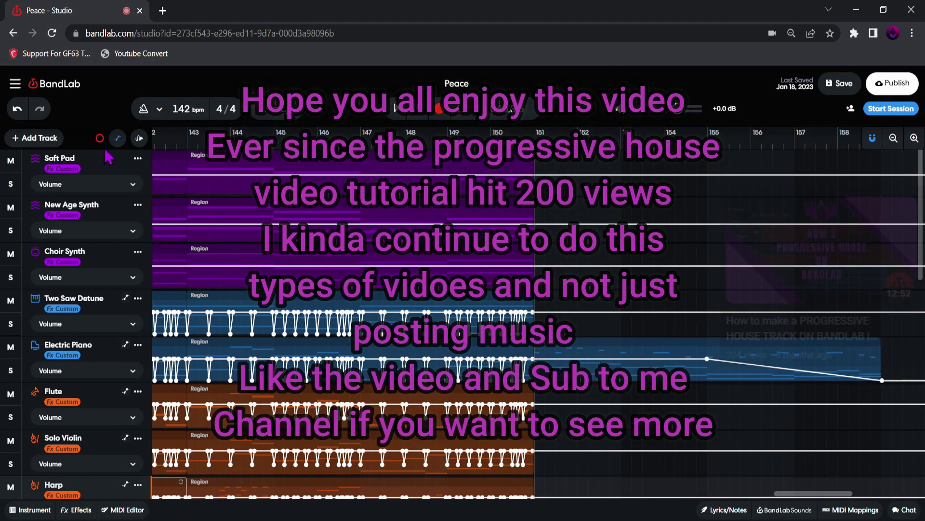
click(117, 138)
Step: Play the final drop from bar 117 into the Electric Piano outro at bar 151, reviewing the regions of all tracks
drag(815, 493, 657, 495)
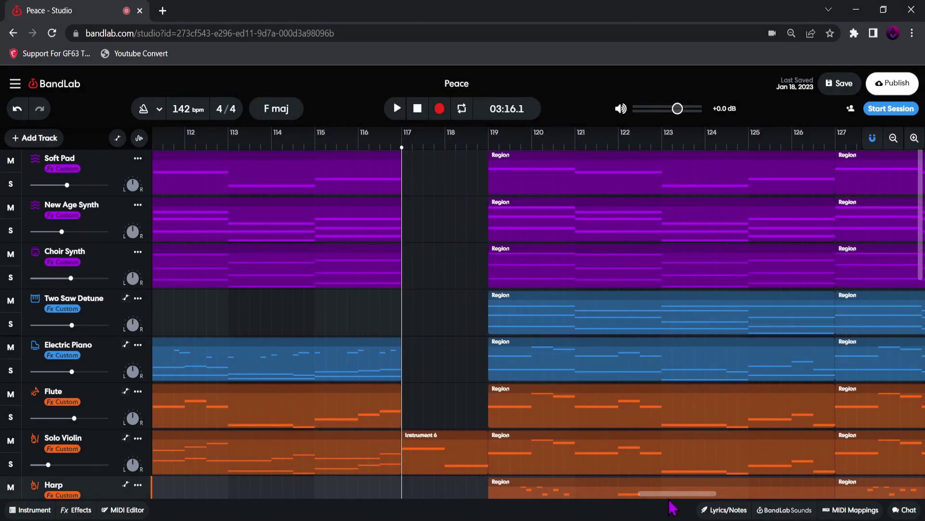
drag(671, 501, 687, 498)
key(space)
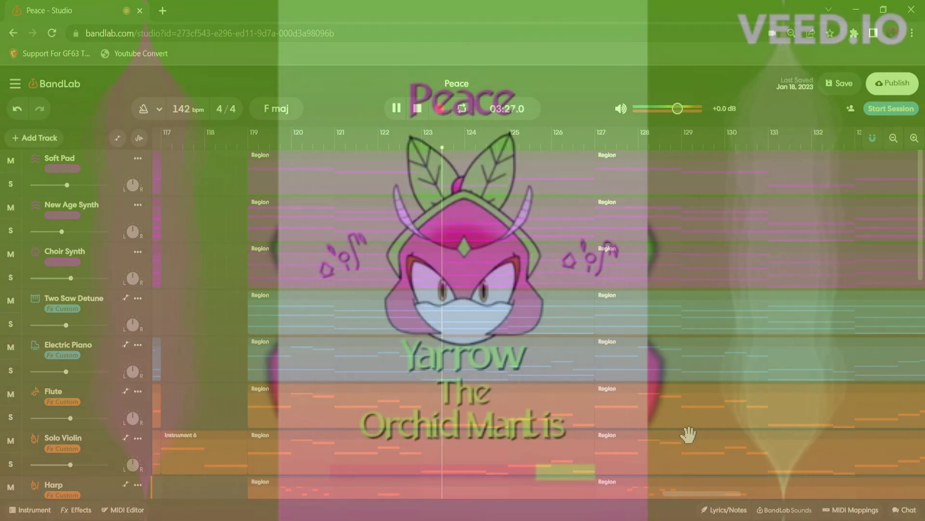
drag(706, 494, 719, 496)
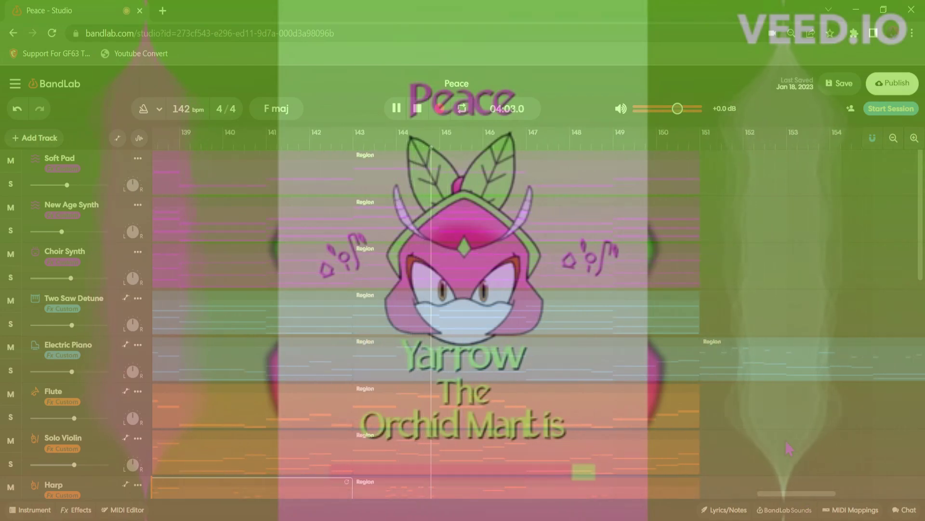
scroll(774, 424, down, 6)
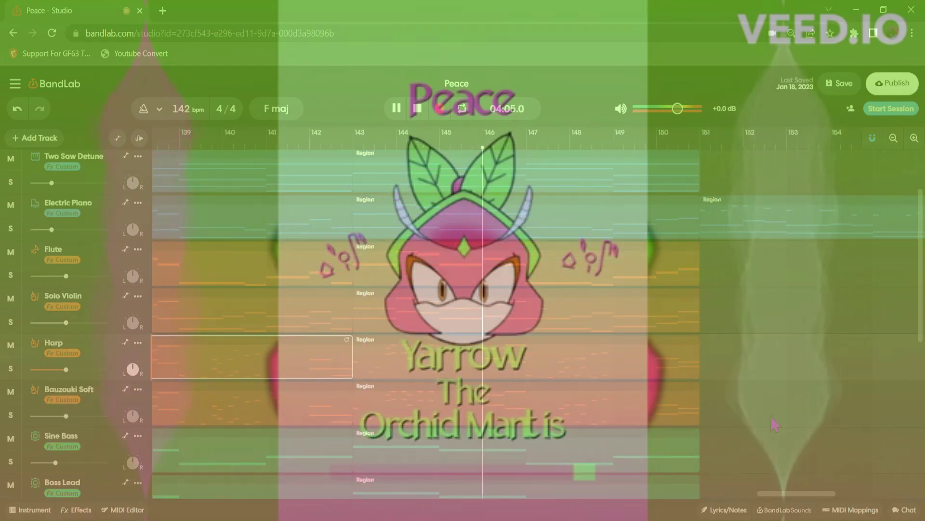
scroll(774, 424, down, 3)
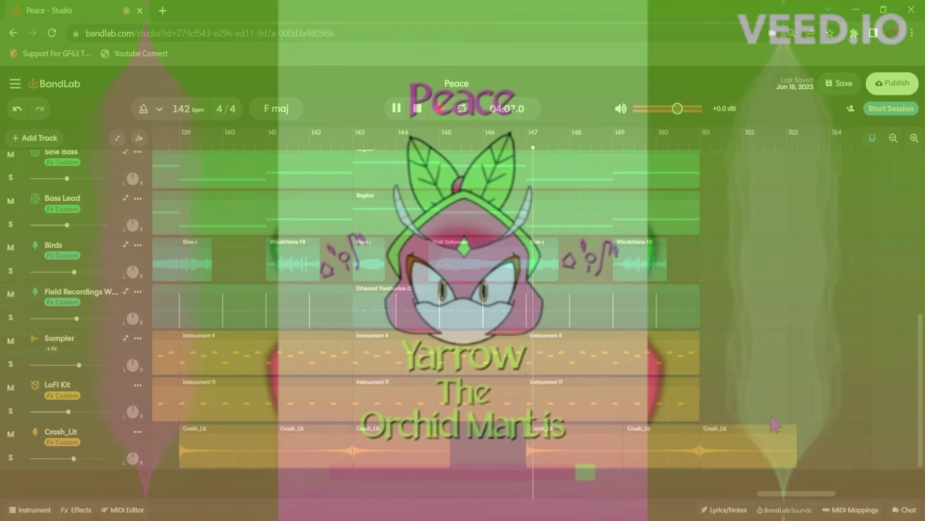
scroll(775, 424, up, 9)
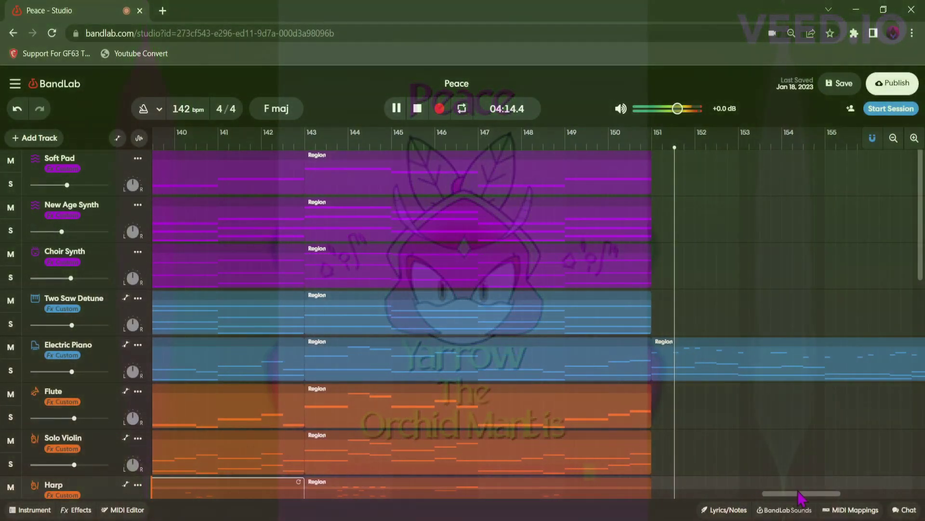
drag(799, 492, 828, 492)
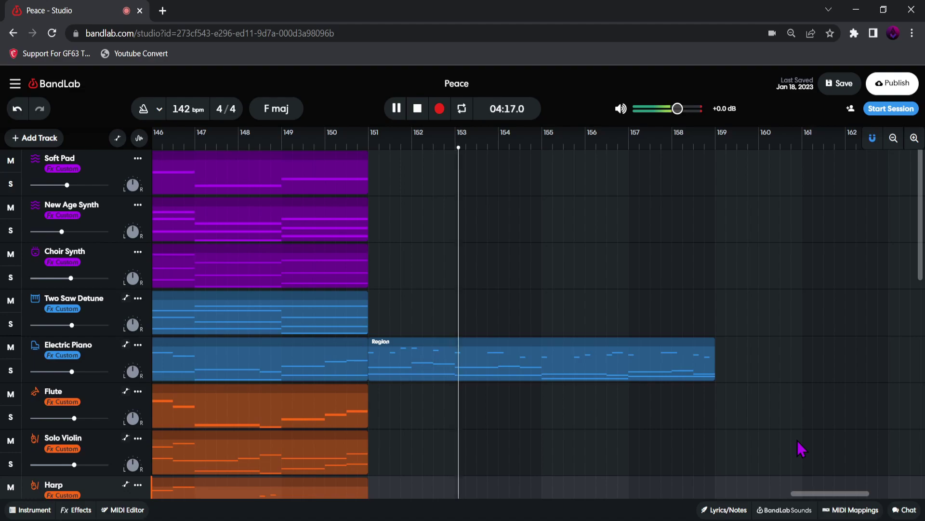